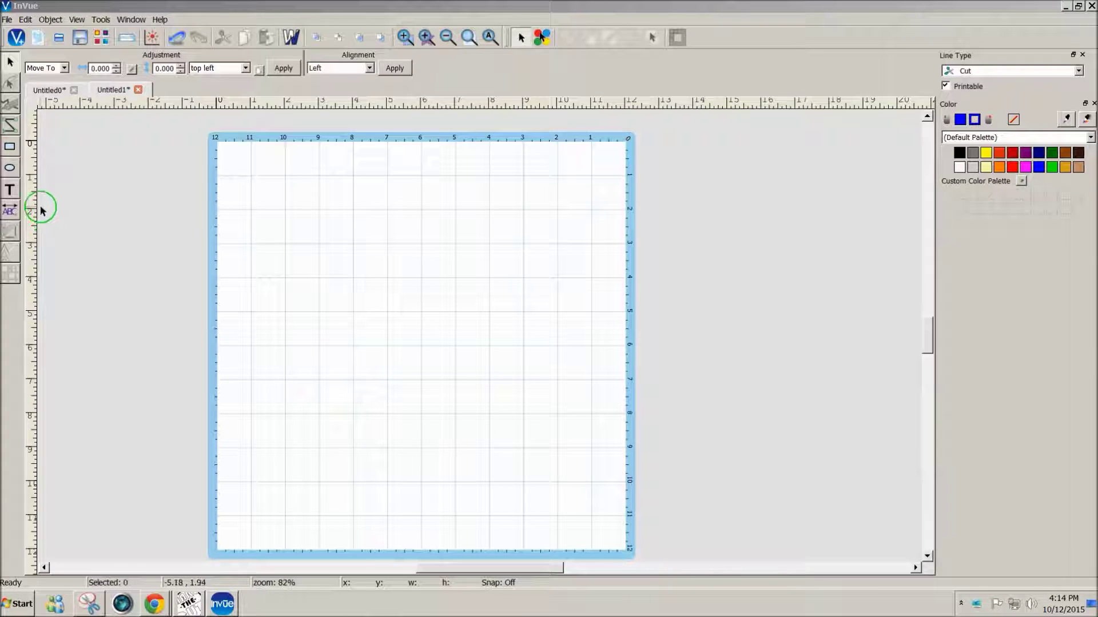
Add the text "Thanks" to the upper part of the mat in the Samantha Italic PRO font at size 1.00
{"action": "left_click", "coordinate": [10, 191]}
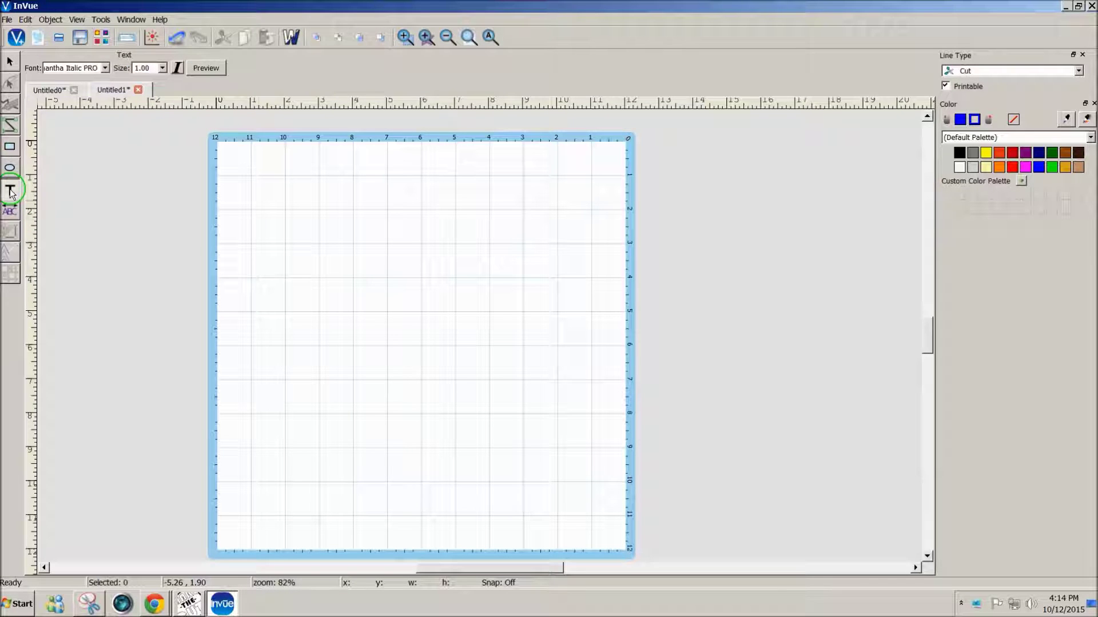
{"action": "left_click", "coordinate": [290, 254]}
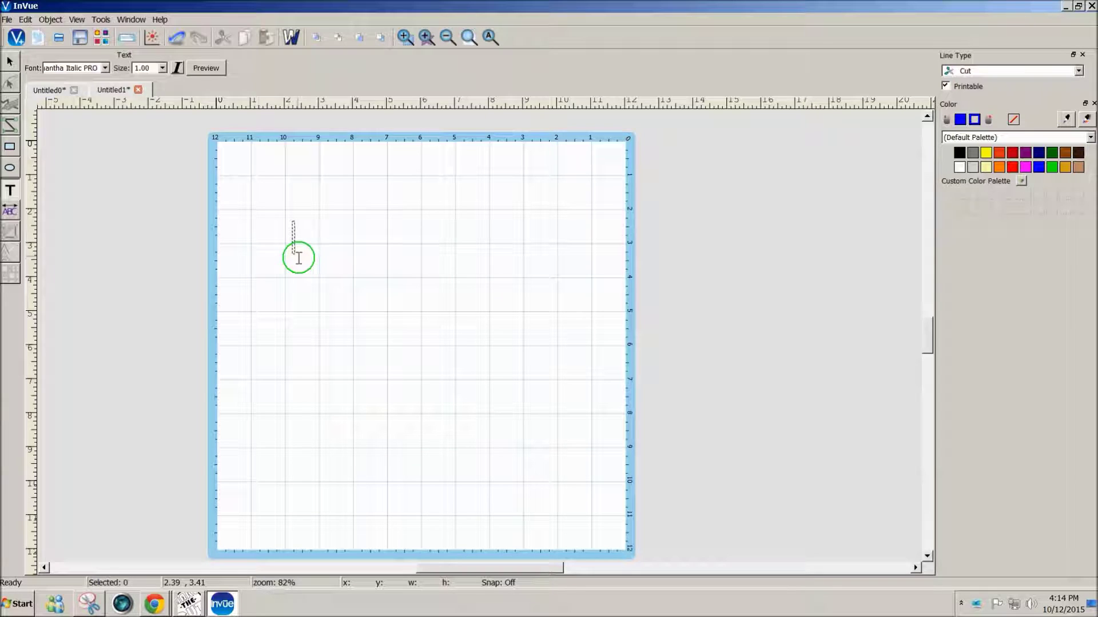
{"action": "type", "text": "Th"}
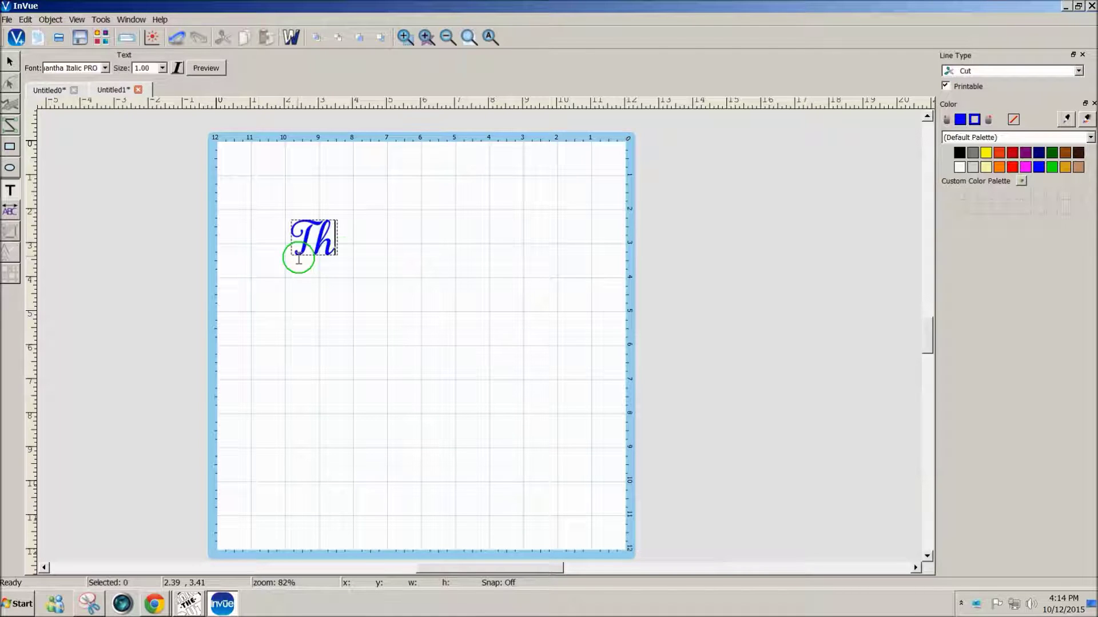
{"action": "type", "text": "anks"}
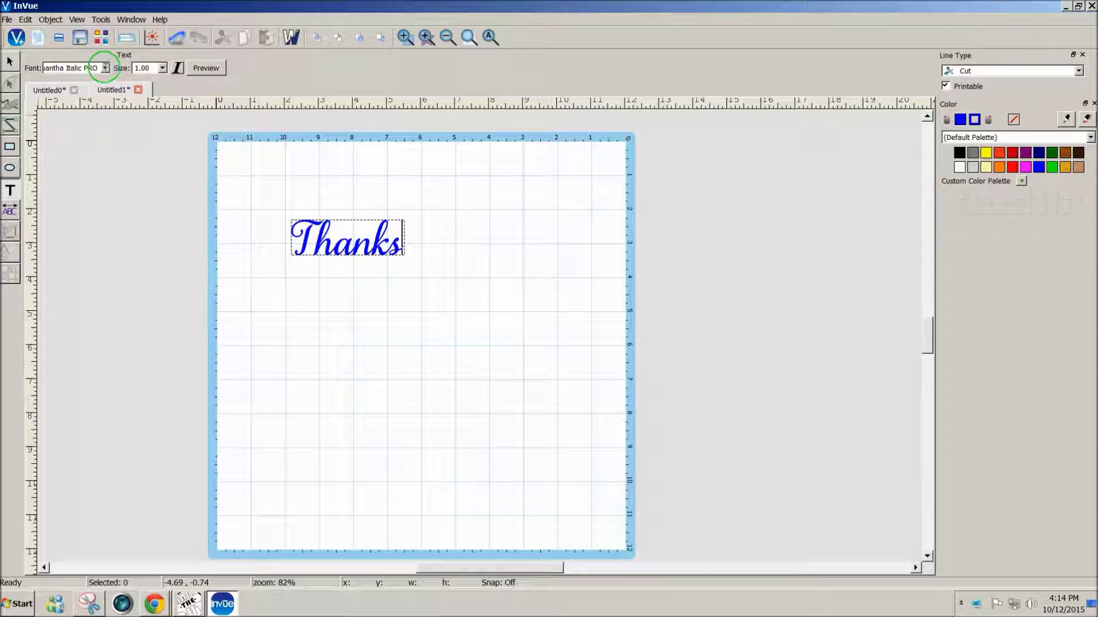
Check the Samantha fonts in the font list, keep Samantha Italic PRO and return to the Text tool
{"action": "left_click", "coordinate": [105, 68]}
{"action": "left_click", "coordinate": [107, 179]}
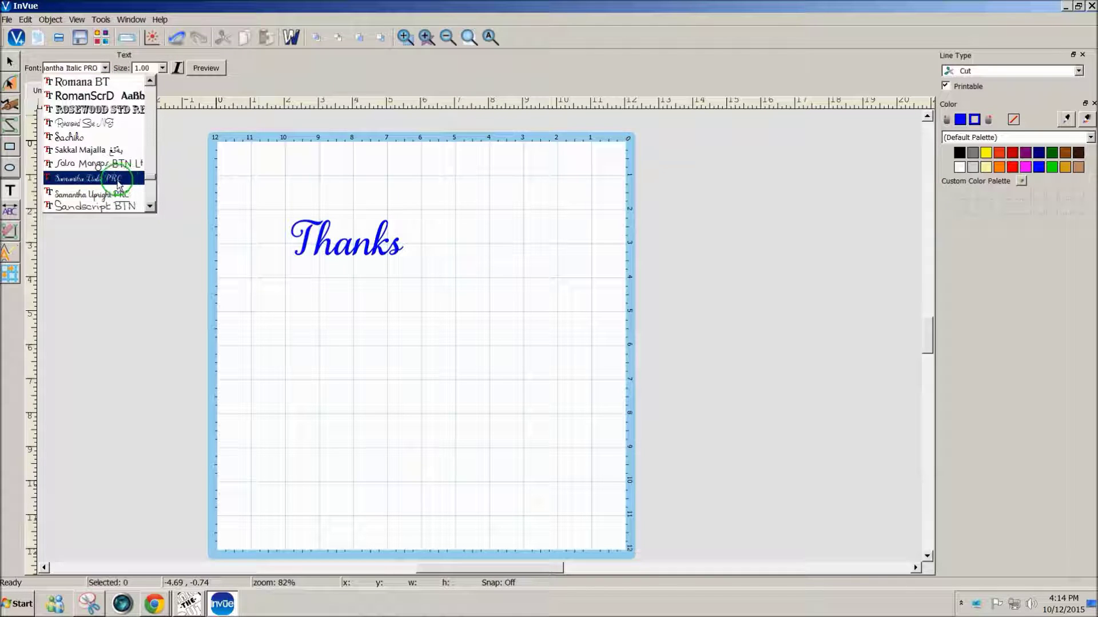
{"action": "left_click", "coordinate": [104, 69]}
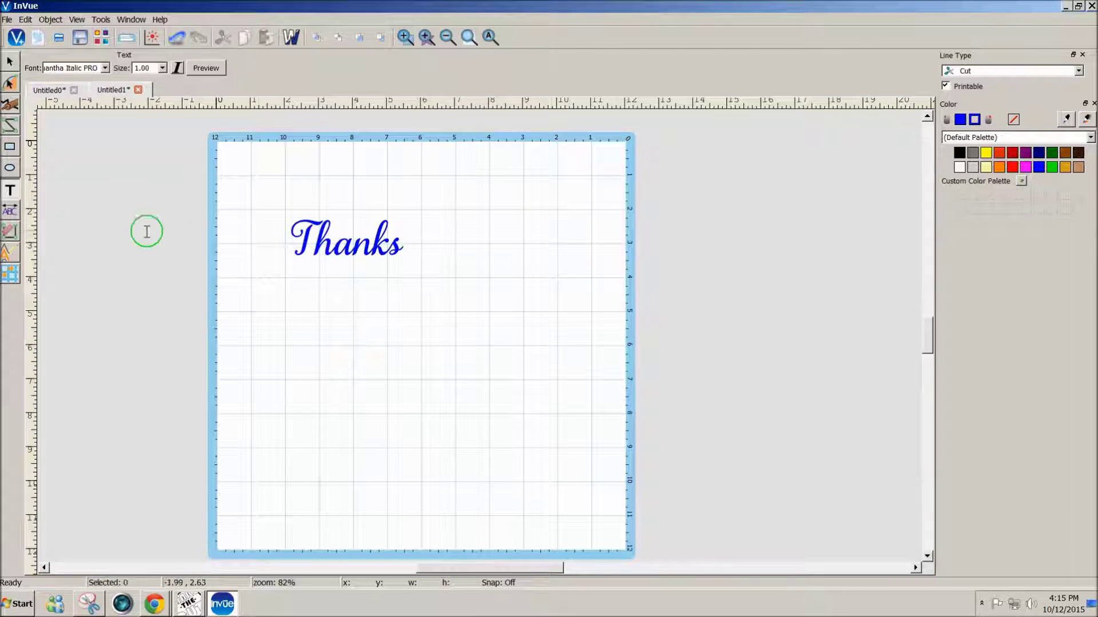
{"action": "left_click", "coordinate": [11, 191]}
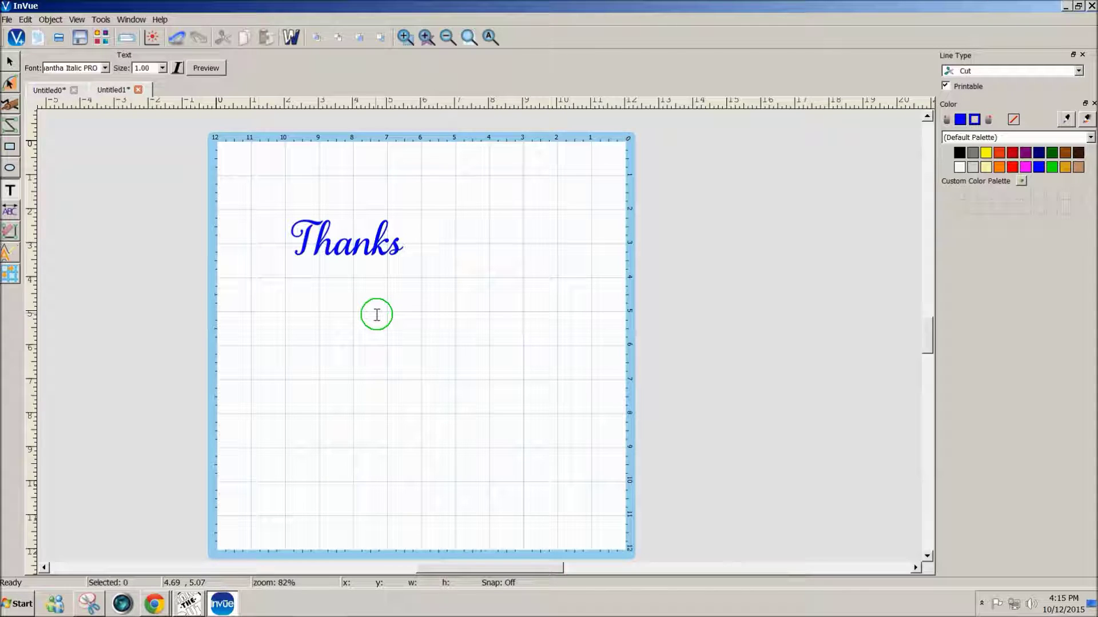
Switch to NexusFont and locate Samantha Upright PRO Bold among the installed fonts
{"action": "left_click", "coordinate": [1067, 8]}
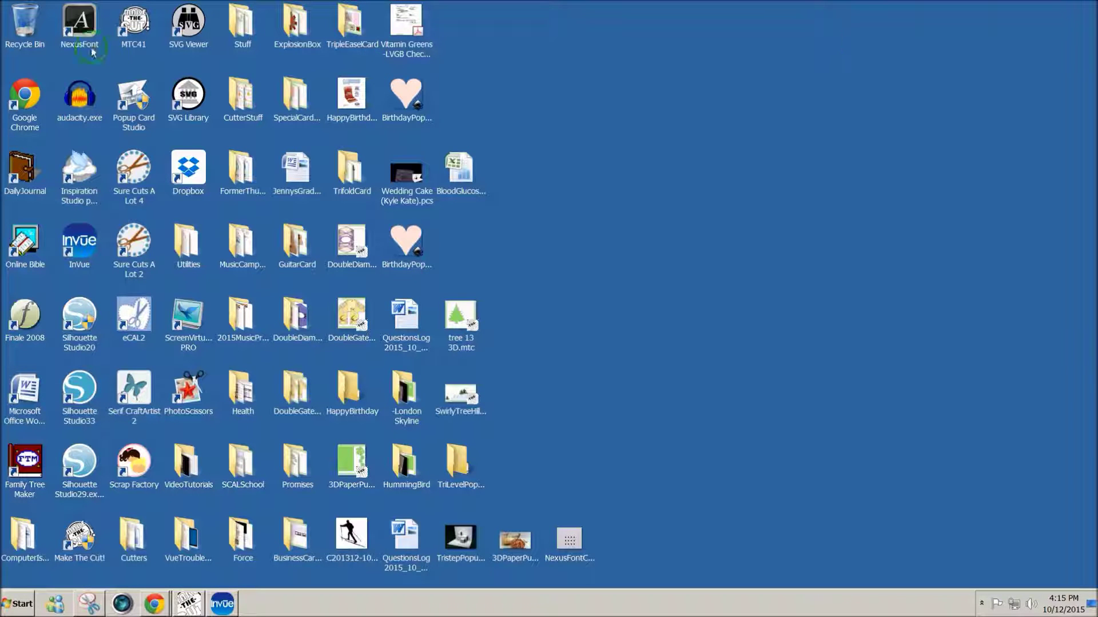
{"action": "double_click", "coordinate": [80, 25]}
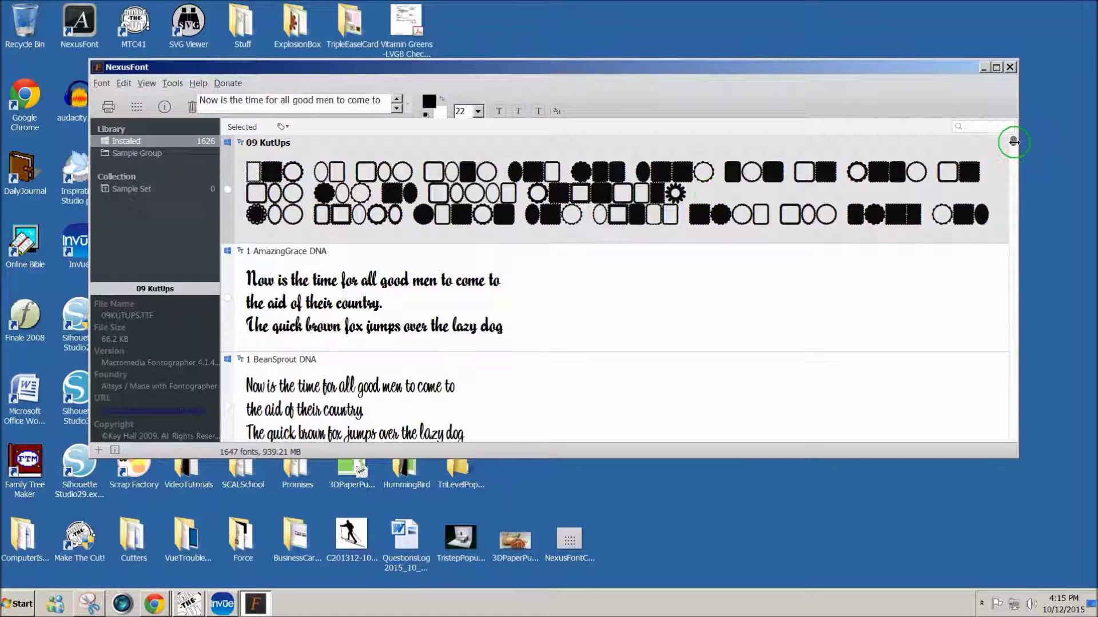
{"action": "left_click_drag", "start_coordinate": [1012, 141], "coordinate": [1012, 190]}
{"action": "key", "text": "s"}
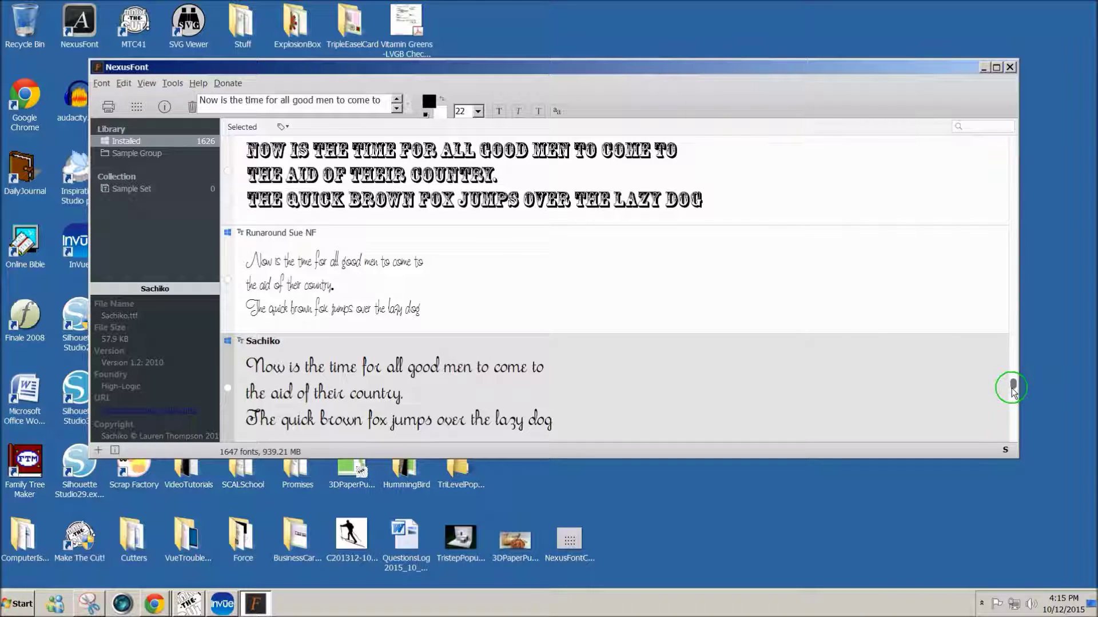
{"action": "key", "text": "Down"}
{"action": "key", "text": "Down"}
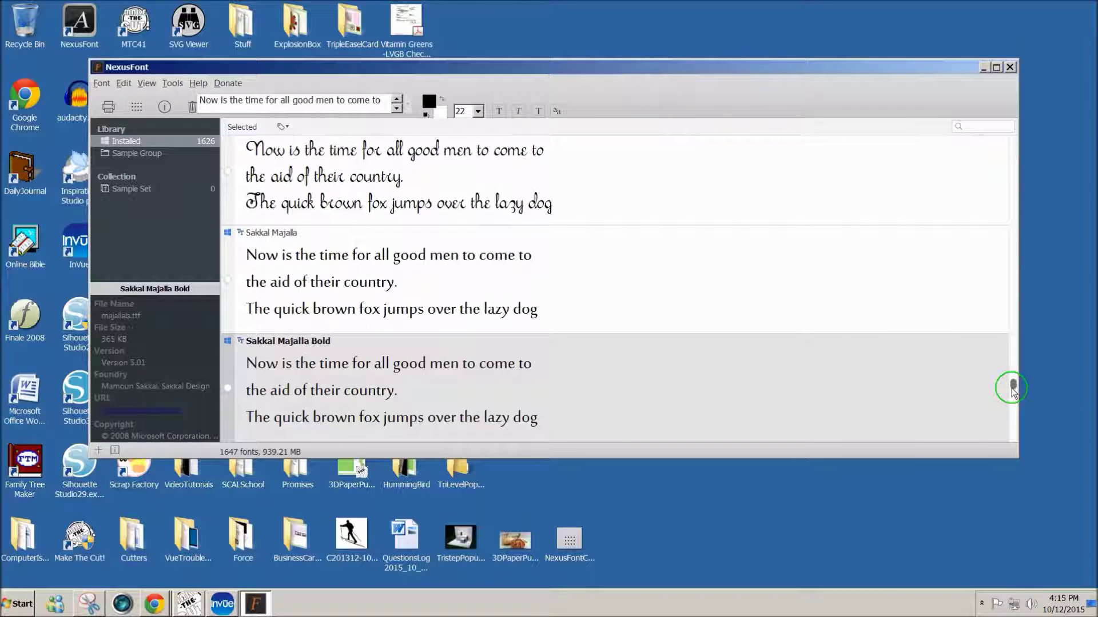
{"action": "key", "text": "Down"}
{"action": "key", "text": "Down"}
{"action": "key", "text": "Down"}
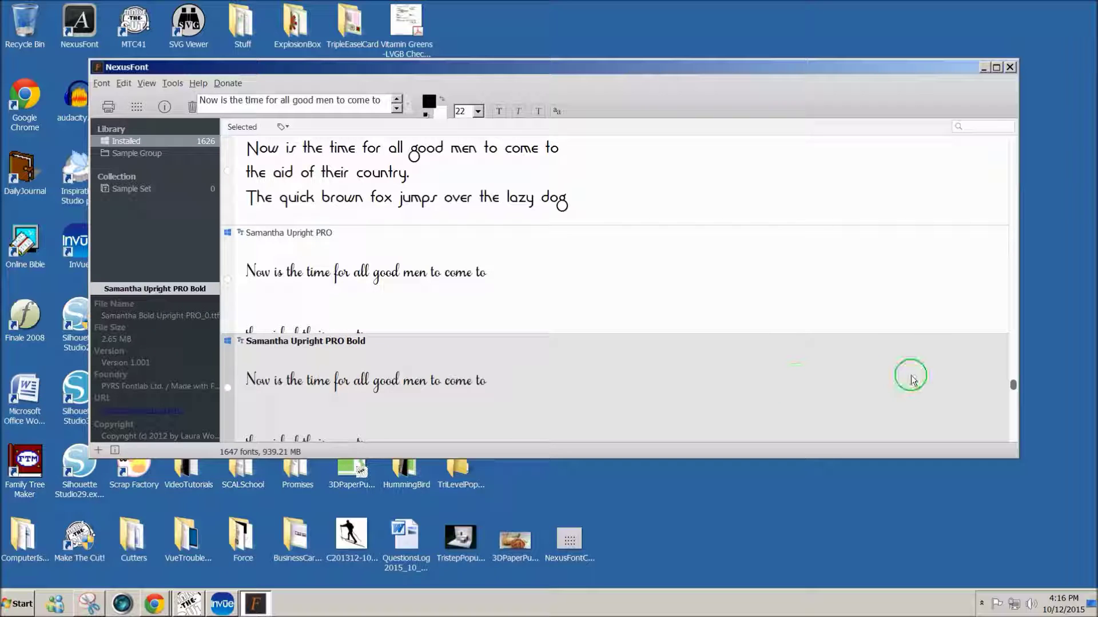
{"action": "key", "text": "Down"}
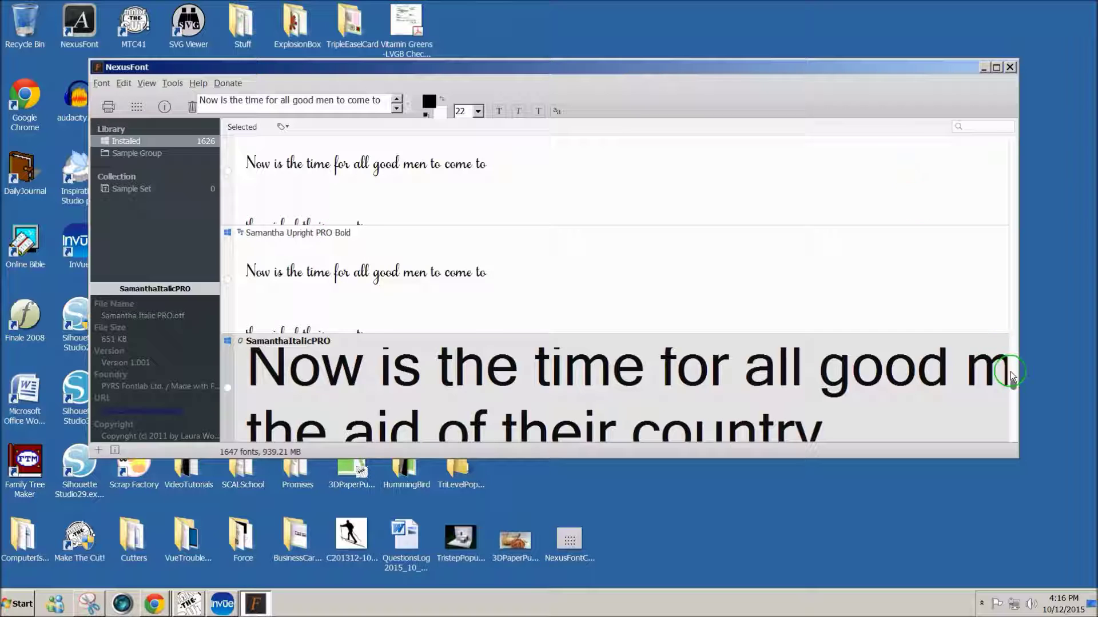
{"action": "key", "text": "Up"}
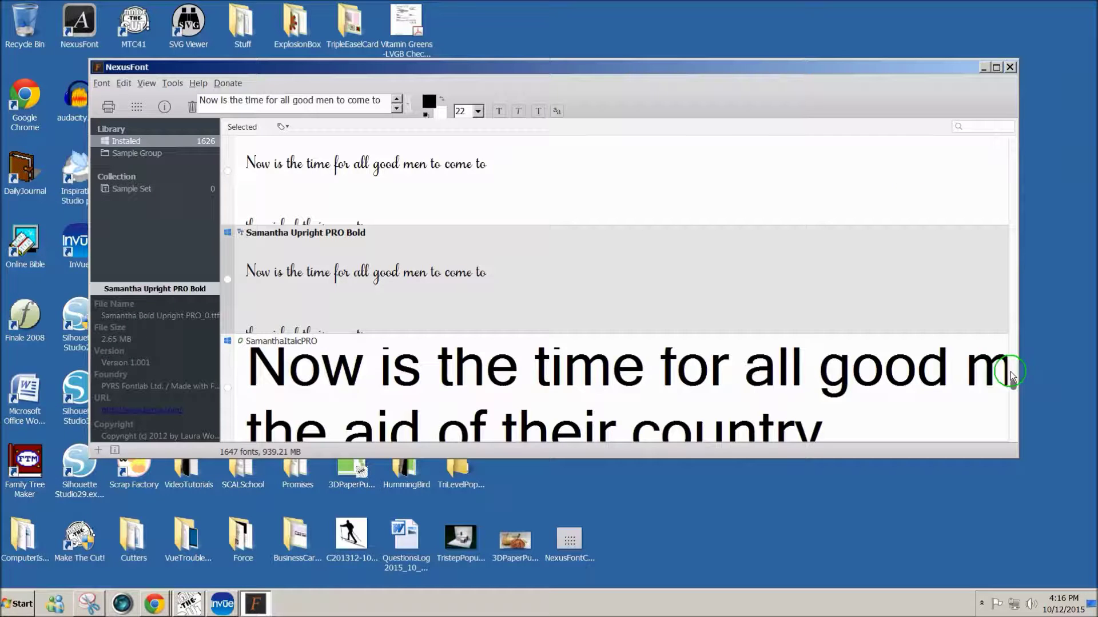
Open the character map of Samantha Upright PRO Bold and show its Private Use Area subrange
{"action": "left_click", "coordinate": [227, 281]}
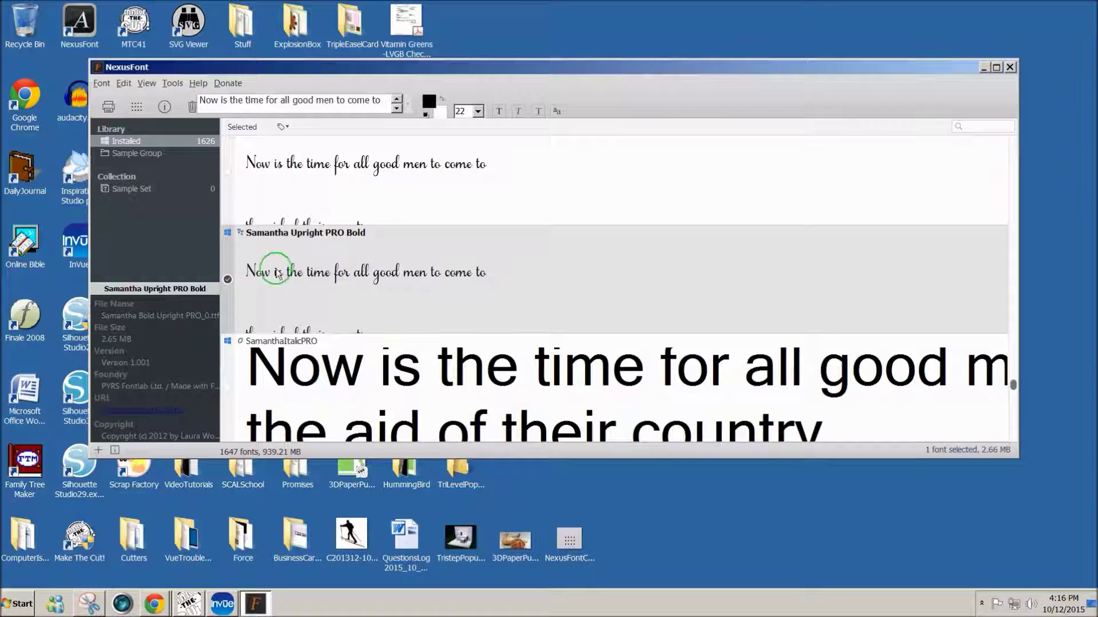
{"action": "left_click", "coordinate": [137, 108]}
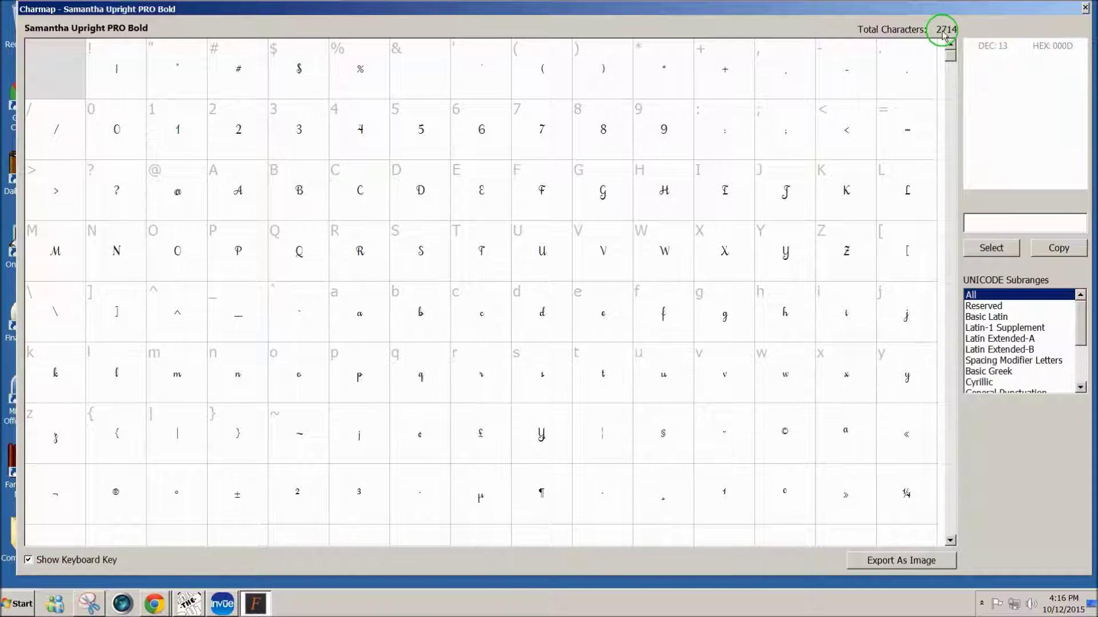
{"action": "mouse_move", "coordinate": [949, 53]}
{"action": "left_mouse_down"}
{"action": "mouse_move", "coordinate": [938, 154]}
{"action": "mouse_move", "coordinate": [947, 53]}
{"action": "left_mouse_up"}
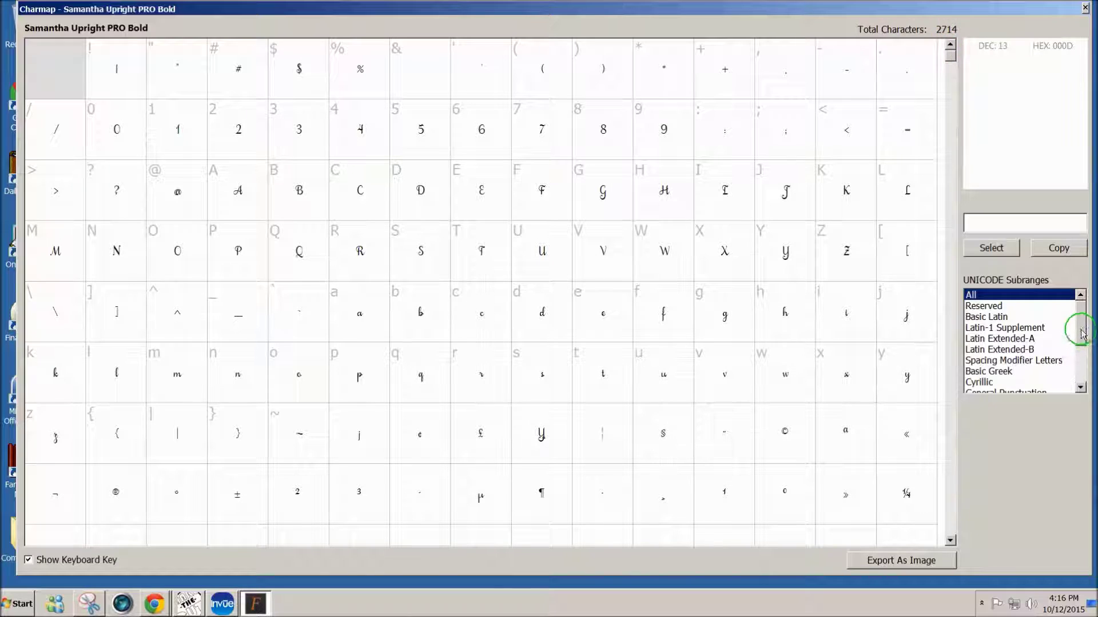
{"action": "left_click_drag", "start_coordinate": [1079, 332], "coordinate": [1079, 371]}
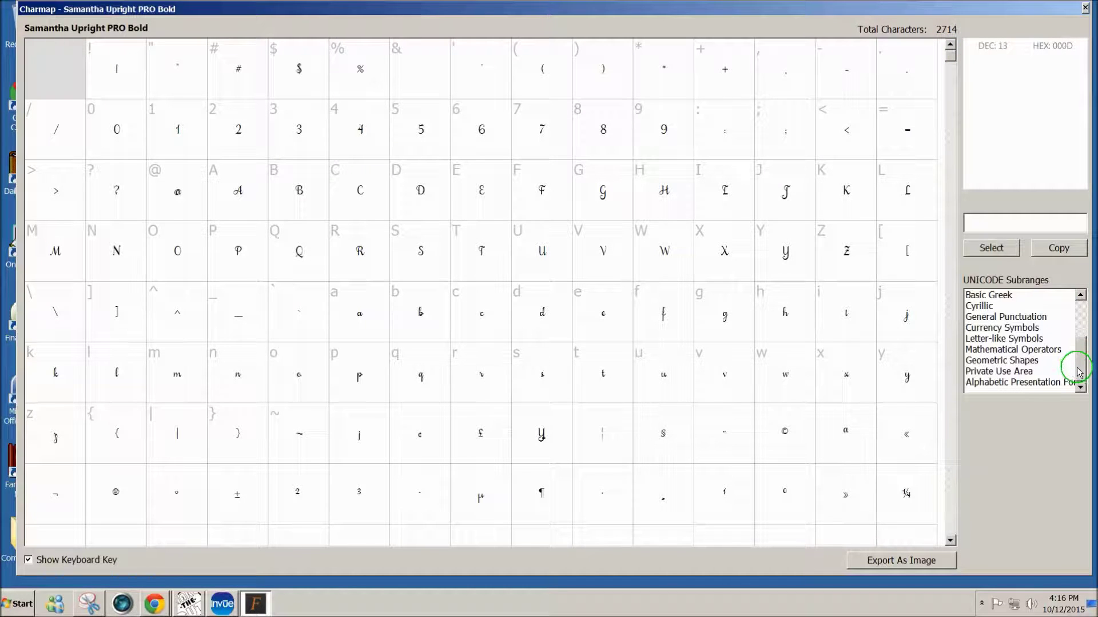
{"action": "left_click", "coordinate": [977, 377]}
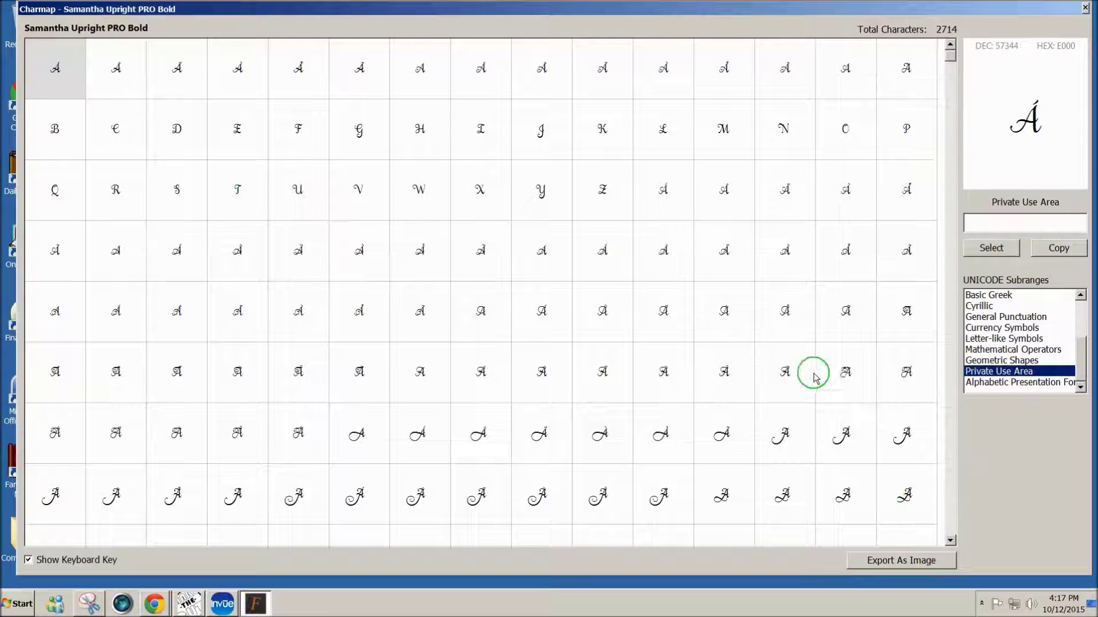
Find the capital T with the curled swash (HEX E30C) and add it to the characters for copying
{"action": "left_click", "coordinate": [951, 524]}
{"action": "left_click", "coordinate": [950, 523]}
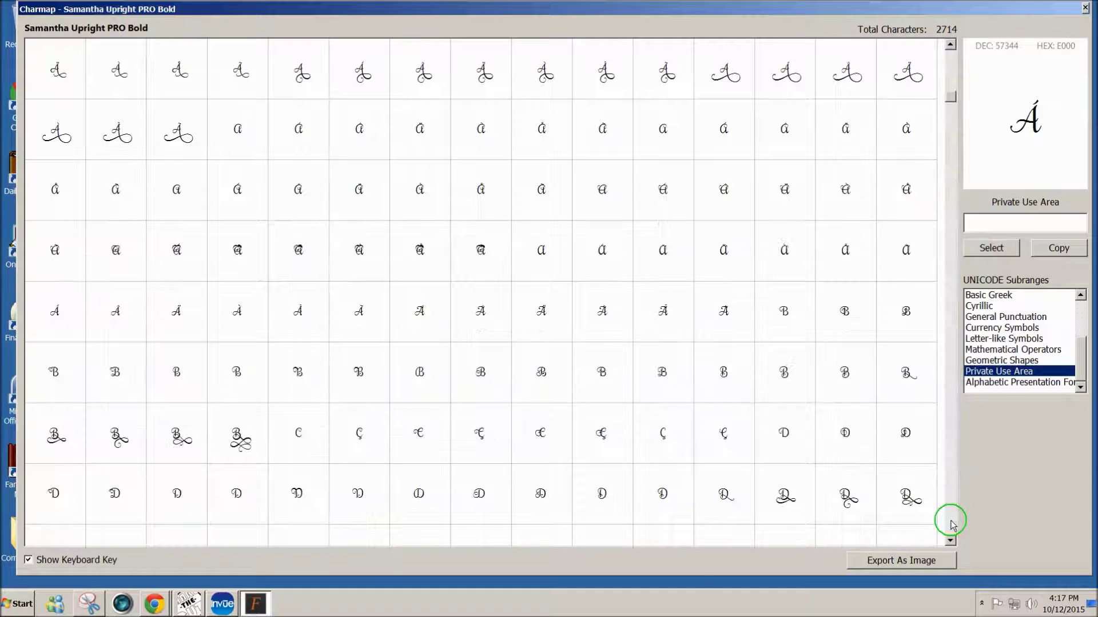
{"action": "left_click", "coordinate": [950, 523]}
{"action": "left_click", "coordinate": [951, 523]}
{"action": "left_click", "coordinate": [950, 523]}
{"action": "left_click", "coordinate": [951, 523]}
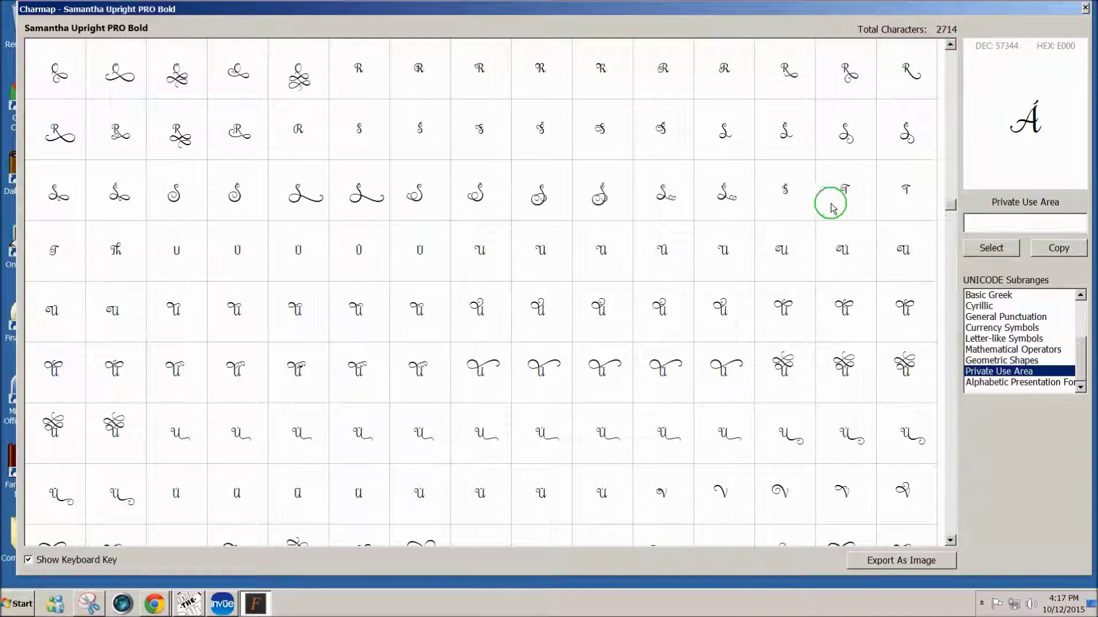
{"action": "left_click", "coordinate": [51, 246]}
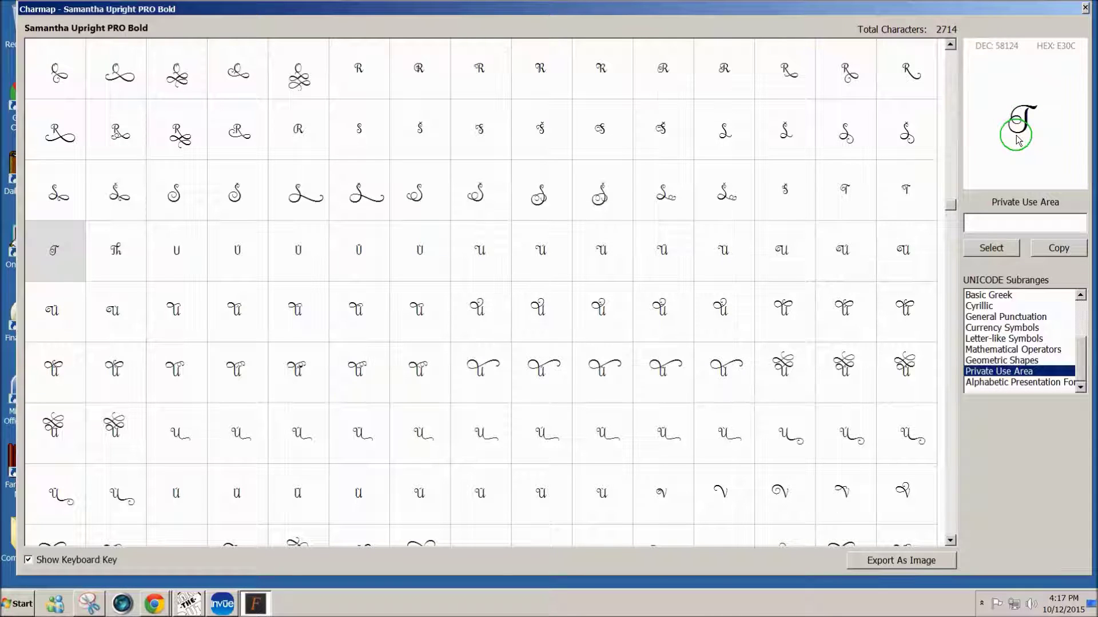
{"action": "left_click", "coordinate": [1000, 251]}
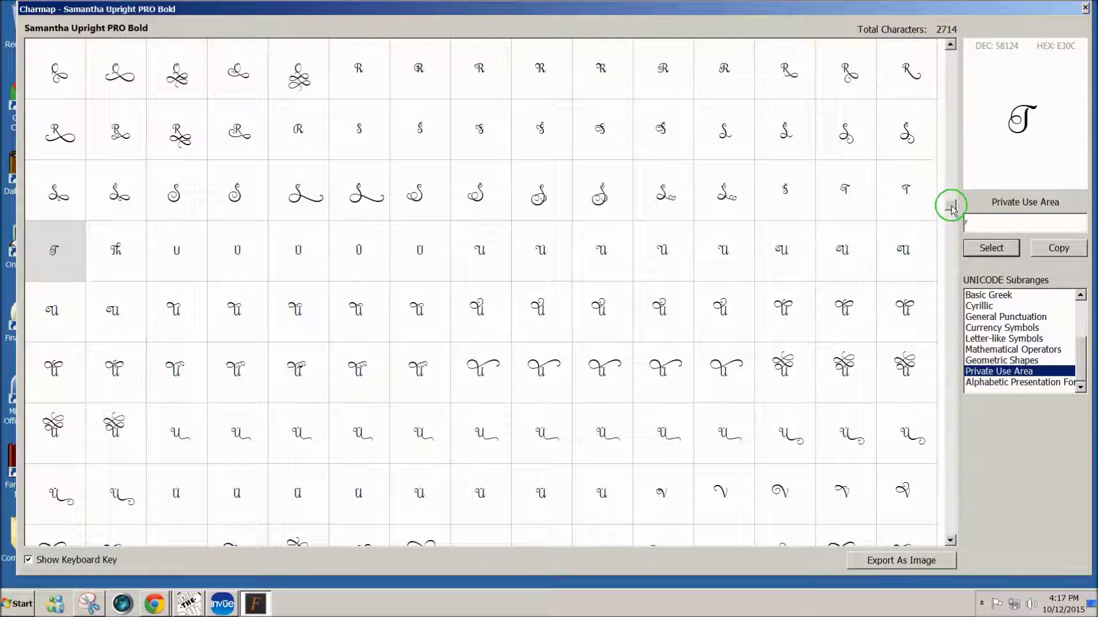
Compare the lowercase a variants and add the one with the overhead swash (HEX E418) after the T
{"action": "left_click_drag", "start_coordinate": [951, 208], "coordinate": [949, 246]}
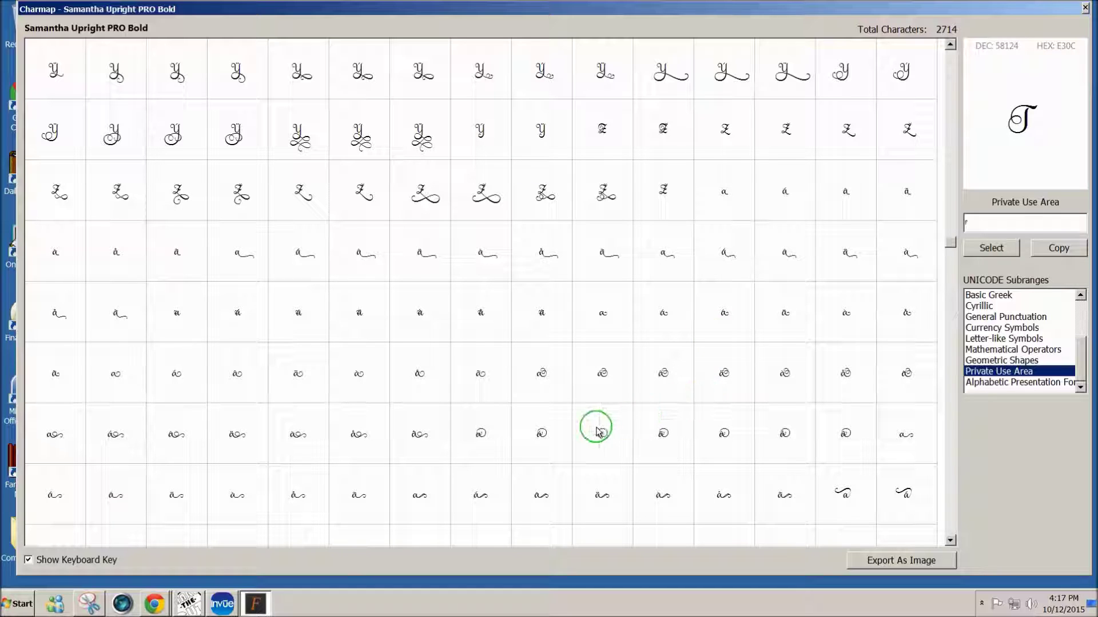
{"action": "left_click", "coordinate": [482, 439]}
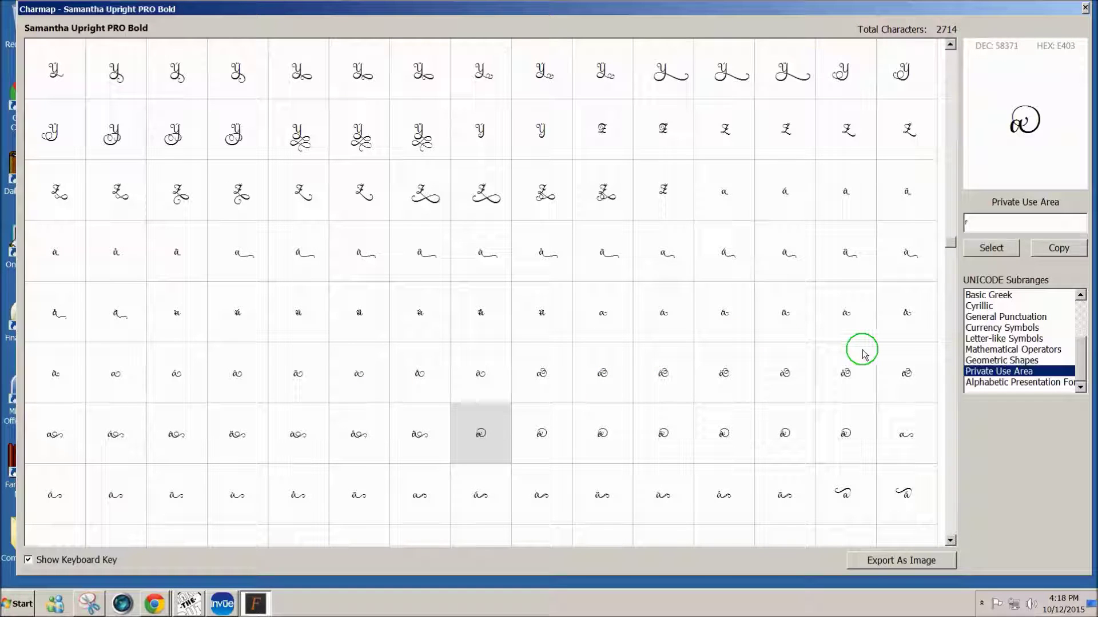
{"action": "left_click", "coordinate": [849, 502]}
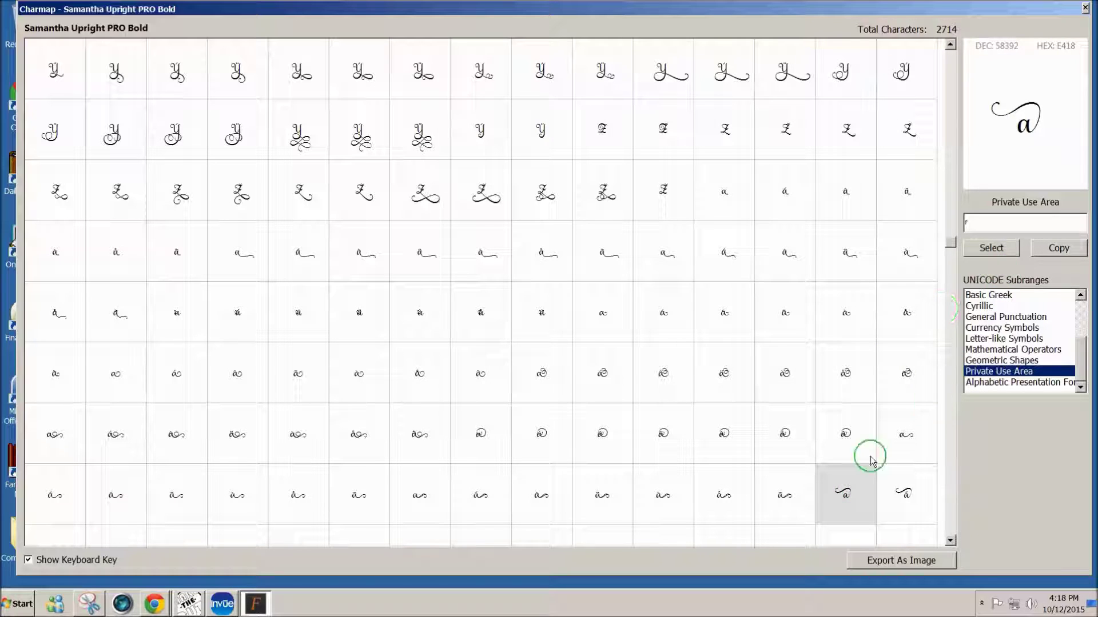
{"action": "left_click", "coordinate": [989, 250]}
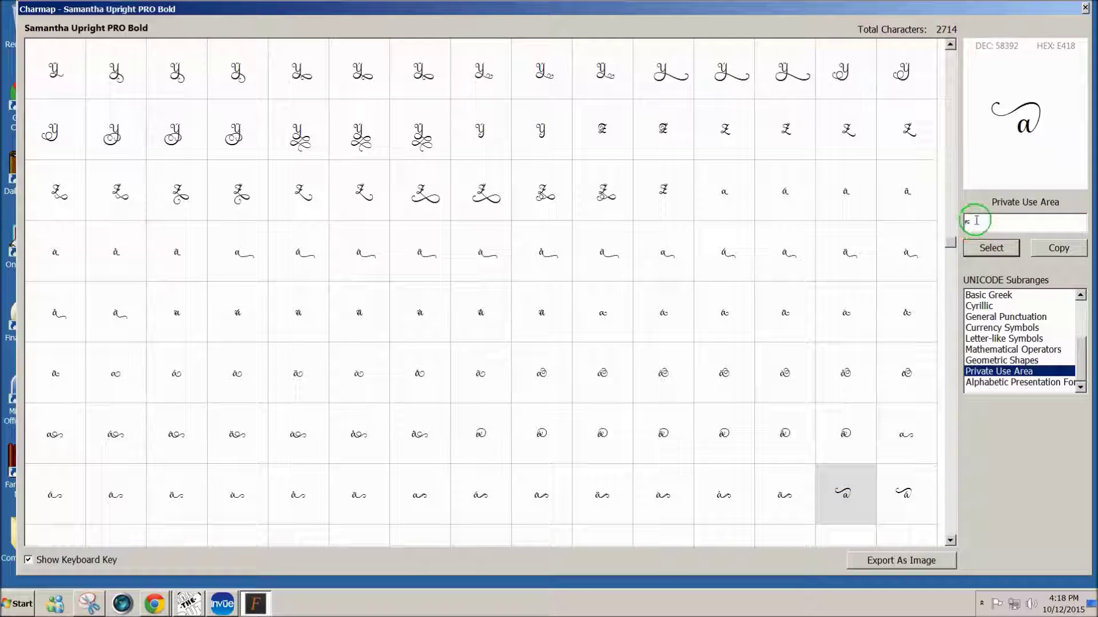
Find the lowercase s with the multi-loop trailing flourish (HEX E78E) and add it after the T and a
{"action": "left_click", "coordinate": [949, 541]}
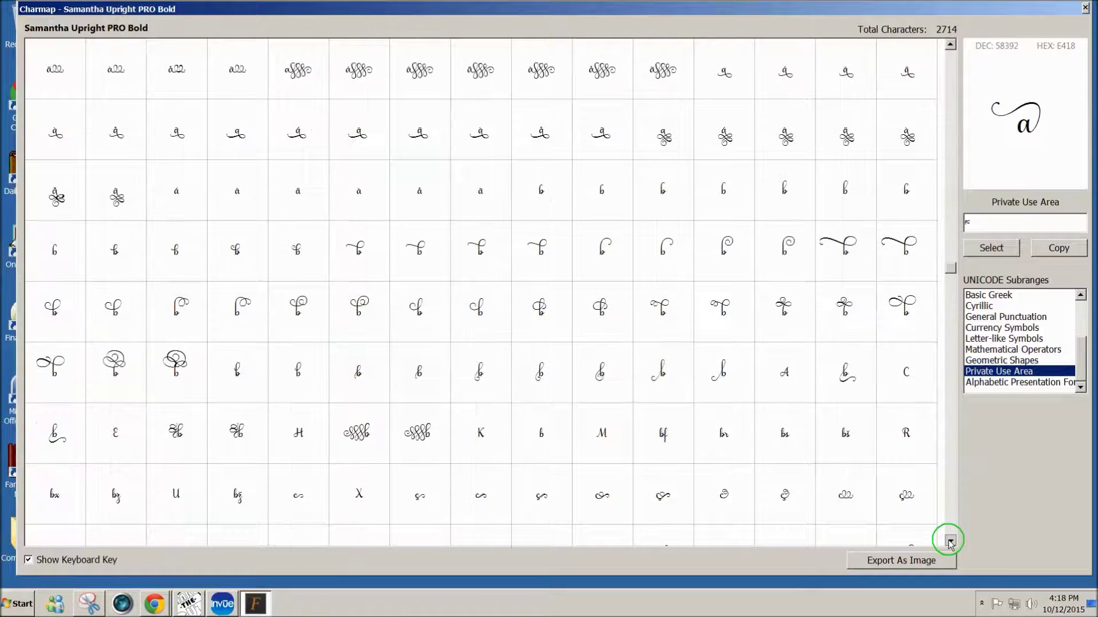
{"action": "left_click", "coordinate": [950, 542]}
{"action": "left_click", "coordinate": [949, 542]}
{"action": "left_click", "coordinate": [949, 541]}
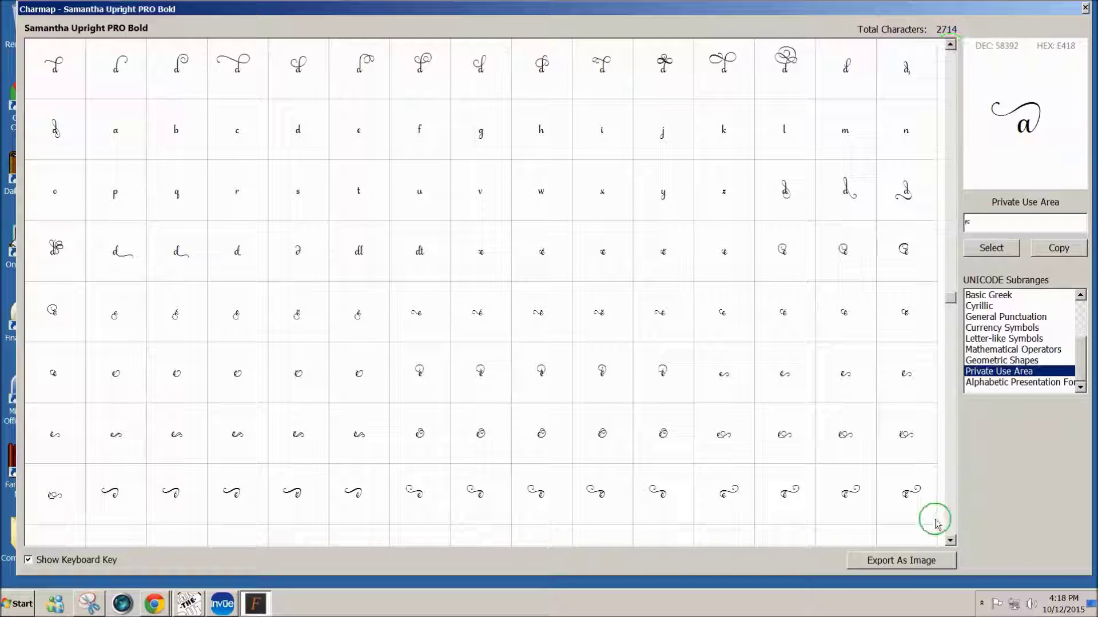
{"action": "left_click", "coordinate": [949, 541]}
{"action": "left_click", "coordinate": [950, 542]}
{"action": "left_click", "coordinate": [949, 542]}
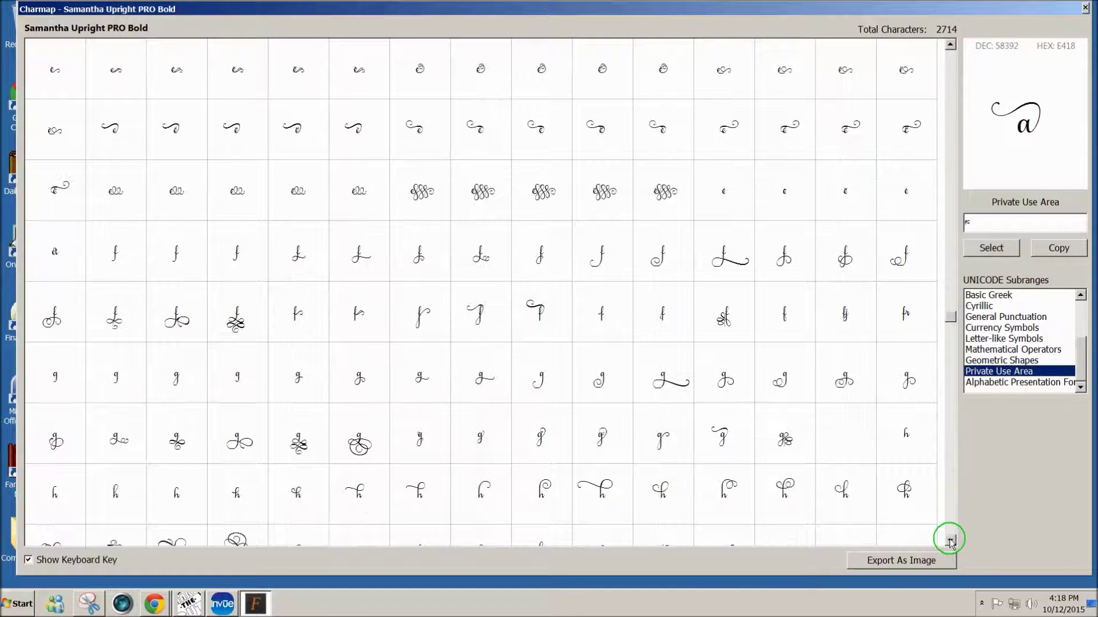
{"action": "left_click", "coordinate": [949, 541]}
{"action": "left_click", "coordinate": [950, 542]}
{"action": "left_click", "coordinate": [949, 541]}
{"action": "left_click", "coordinate": [949, 542]}
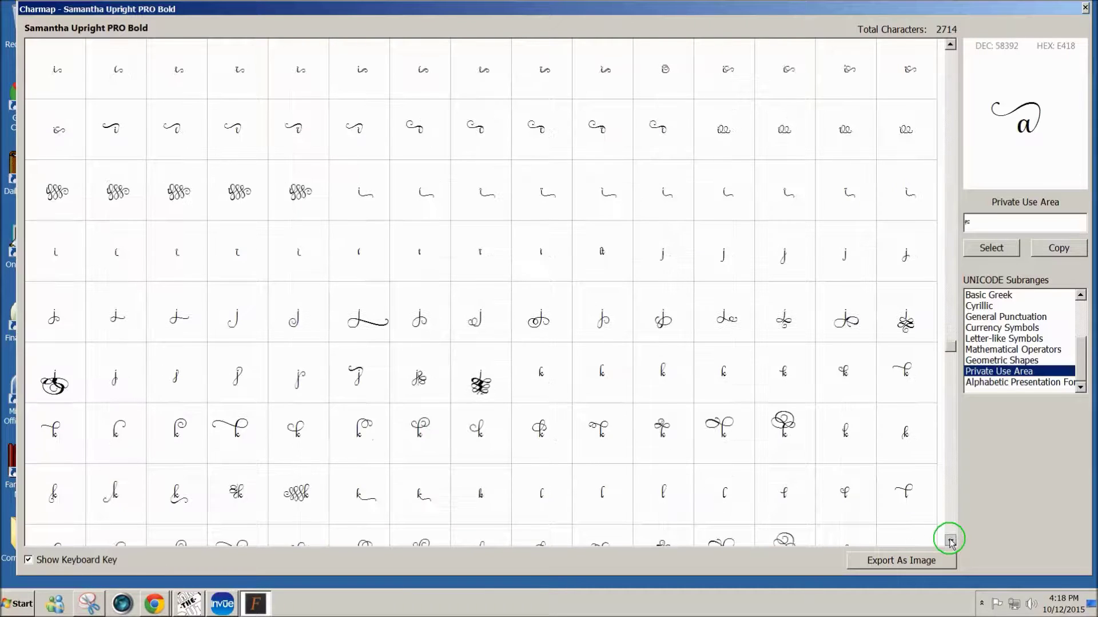
{"action": "left_click", "coordinate": [950, 541]}
{"action": "left_click", "coordinate": [950, 541]}
{"action": "left_click", "coordinate": [950, 541]}
{"action": "left_click", "coordinate": [949, 541]}
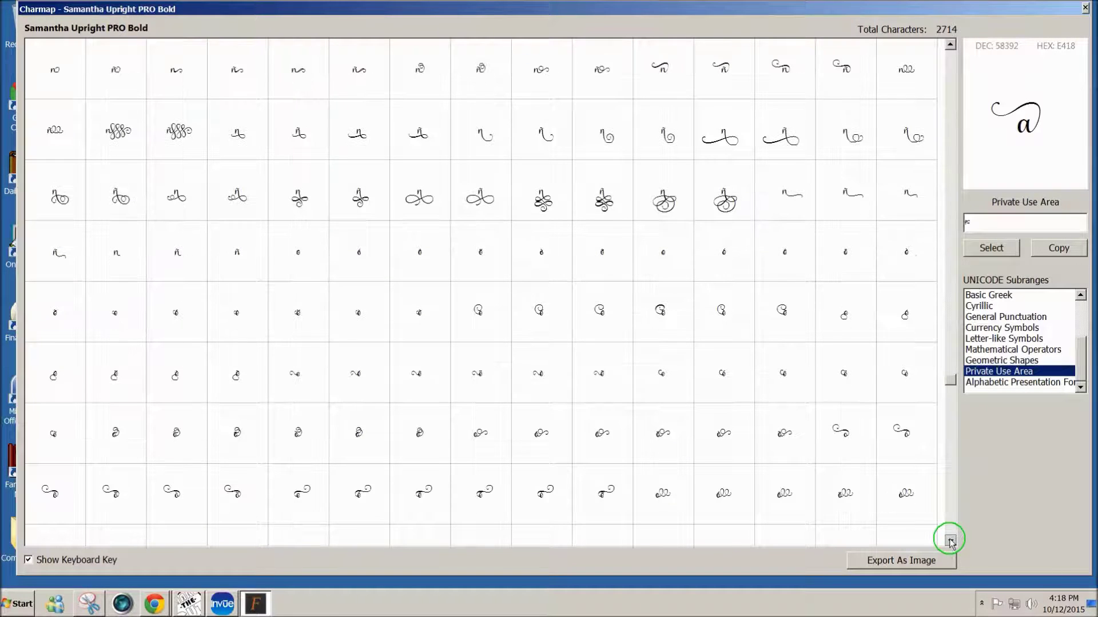
{"action": "left_click", "coordinate": [950, 542]}
{"action": "left_click", "coordinate": [949, 541]}
{"action": "left_click", "coordinate": [950, 541]}
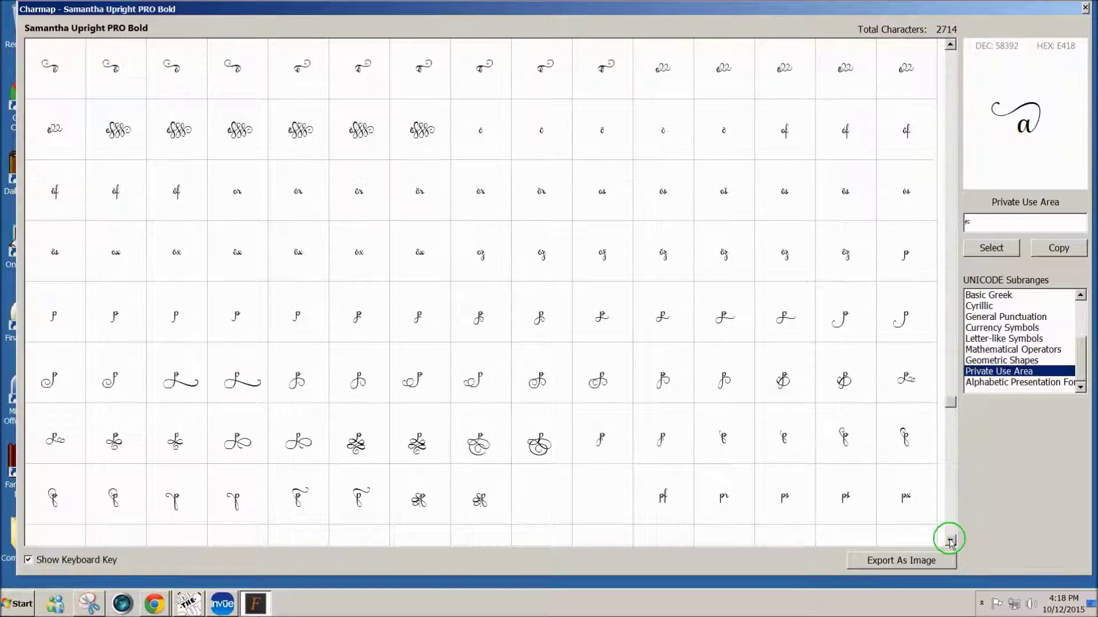
{"action": "left_click", "coordinate": [950, 541]}
{"action": "left_click", "coordinate": [949, 541]}
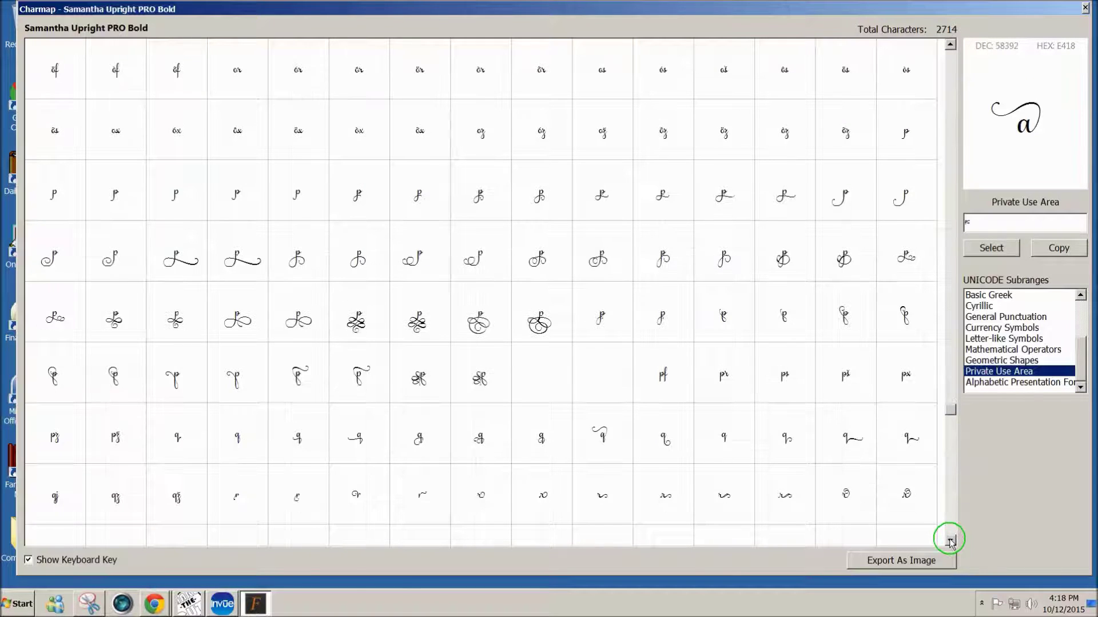
{"action": "left_click", "coordinate": [950, 541]}
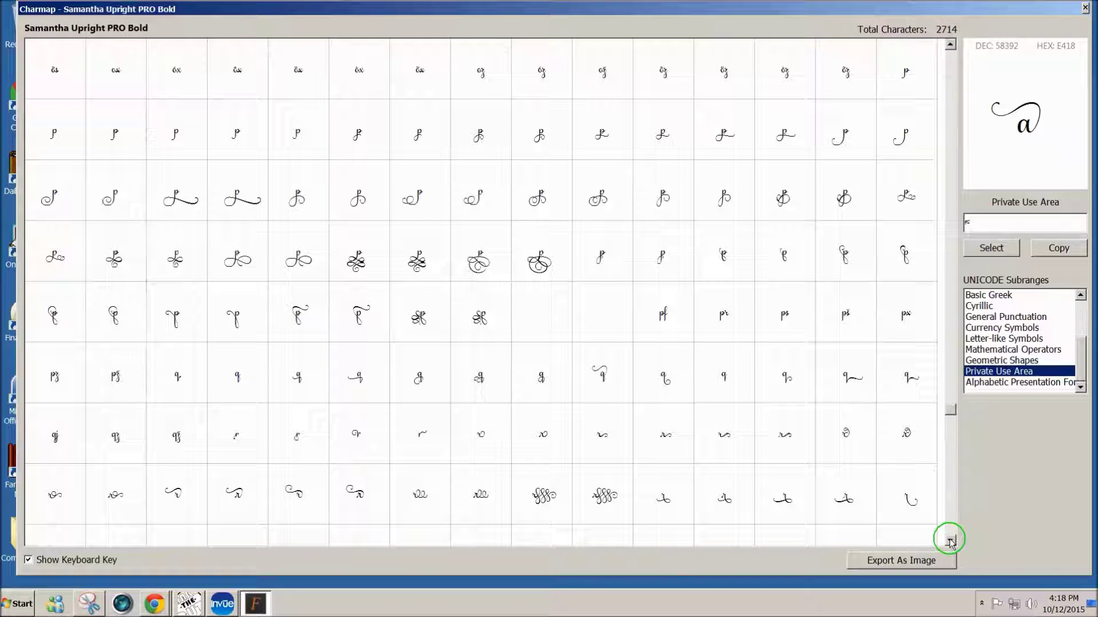
{"action": "left_click", "coordinate": [949, 541]}
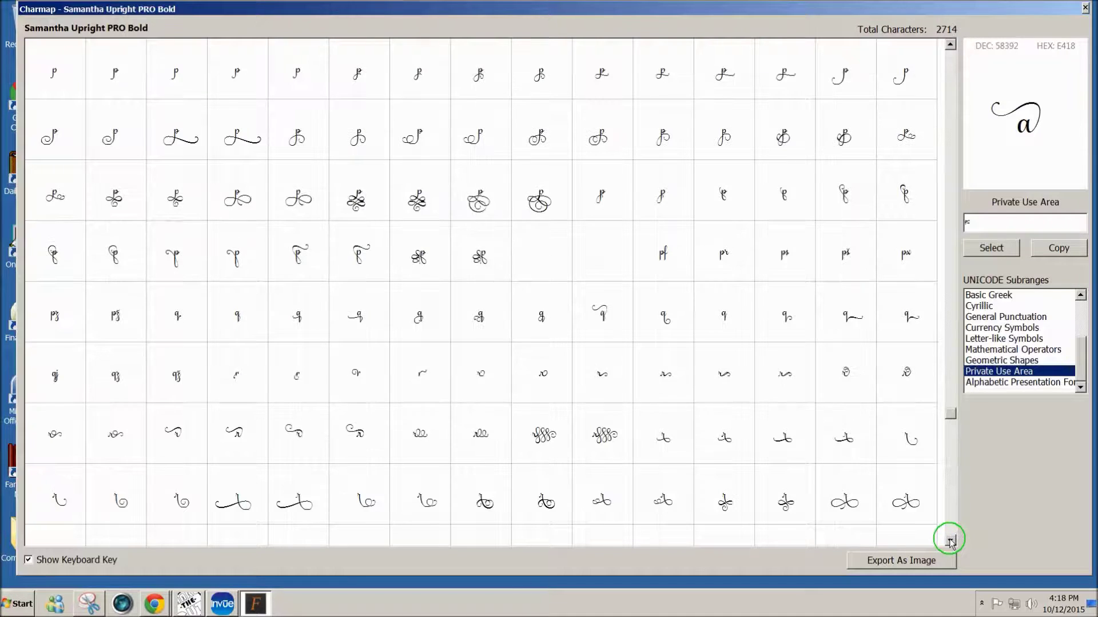
{"action": "left_click", "coordinate": [949, 541]}
{"action": "left_click", "coordinate": [950, 542]}
{"action": "left_click", "coordinate": [950, 542]}
{"action": "left_click", "coordinate": [950, 541]}
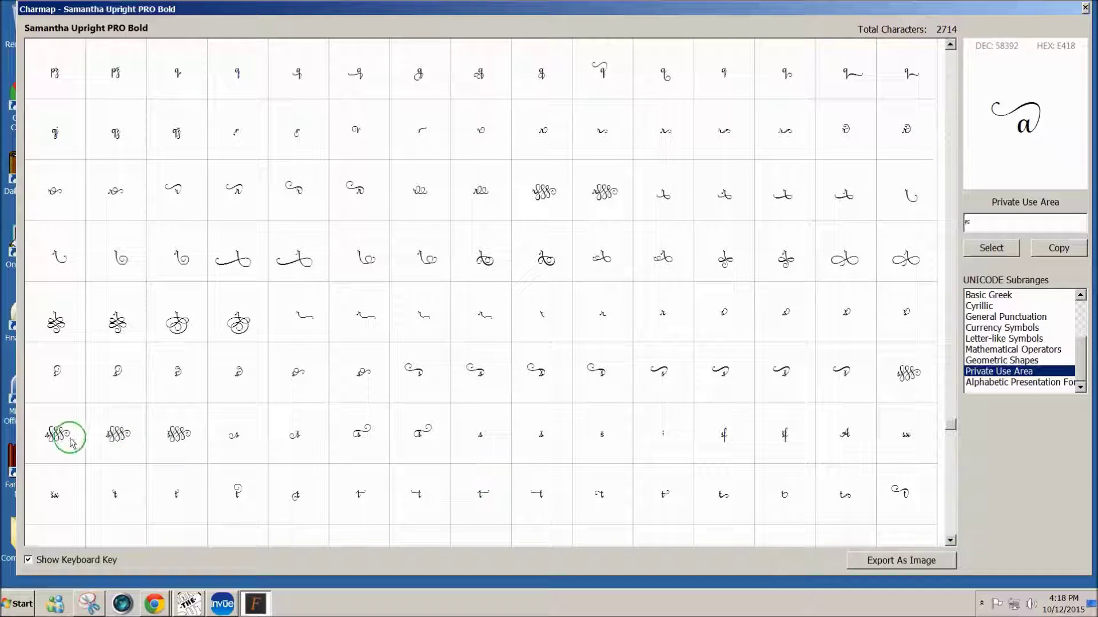
{"action": "left_click", "coordinate": [902, 380]}
{"action": "left_click", "coordinate": [1016, 127]}
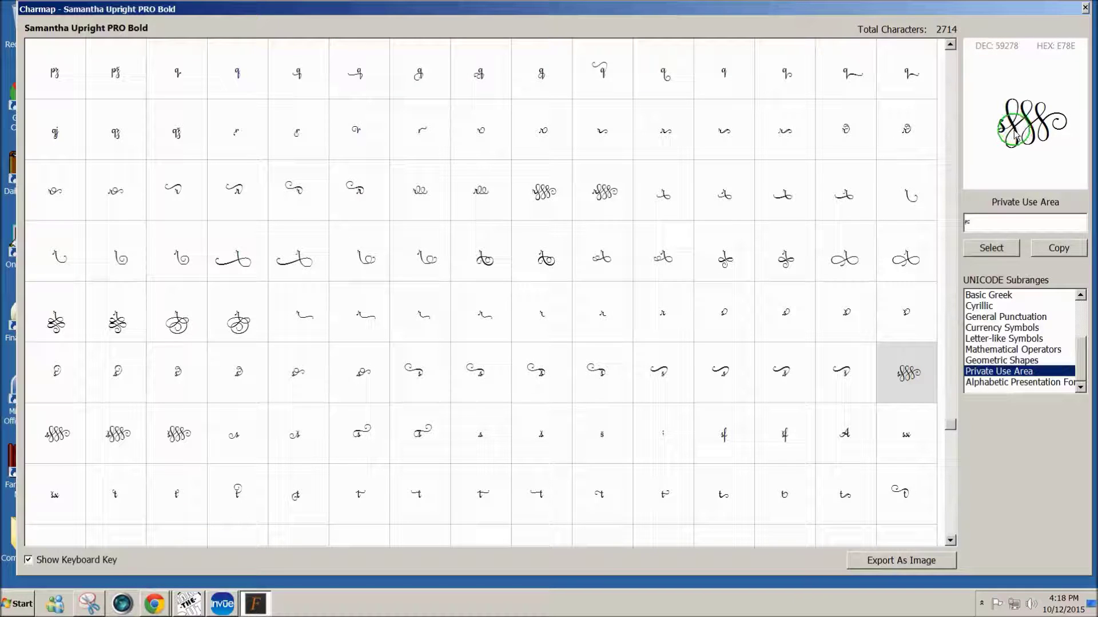
{"action": "left_click", "coordinate": [991, 247]}
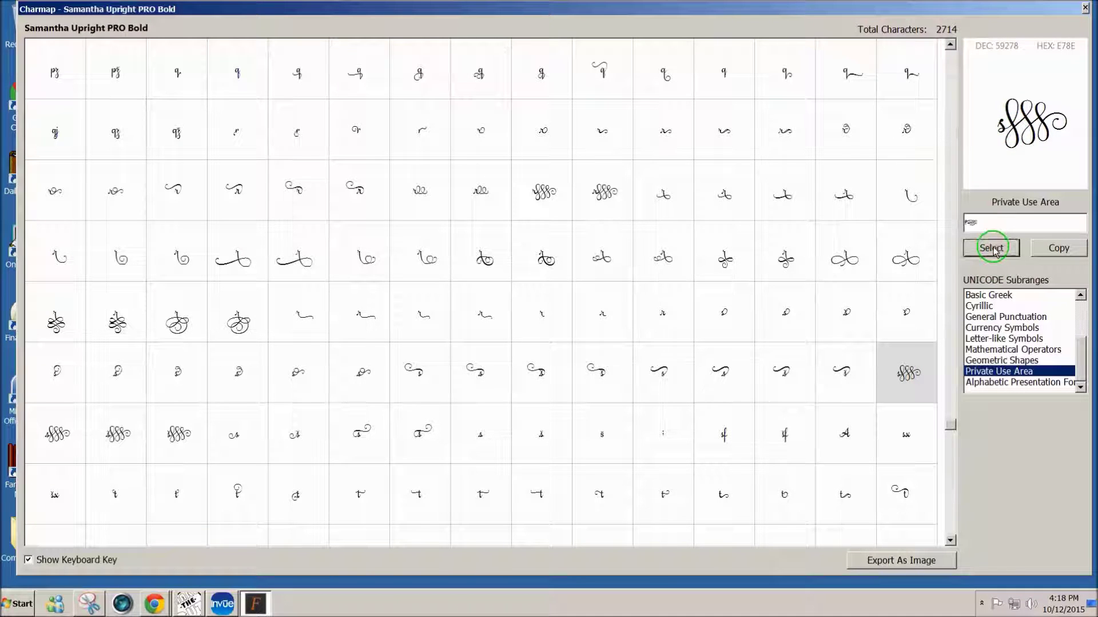
Copy the three collected glyphs to the clipboard and switch to InVue
{"action": "left_click", "coordinate": [995, 226]}
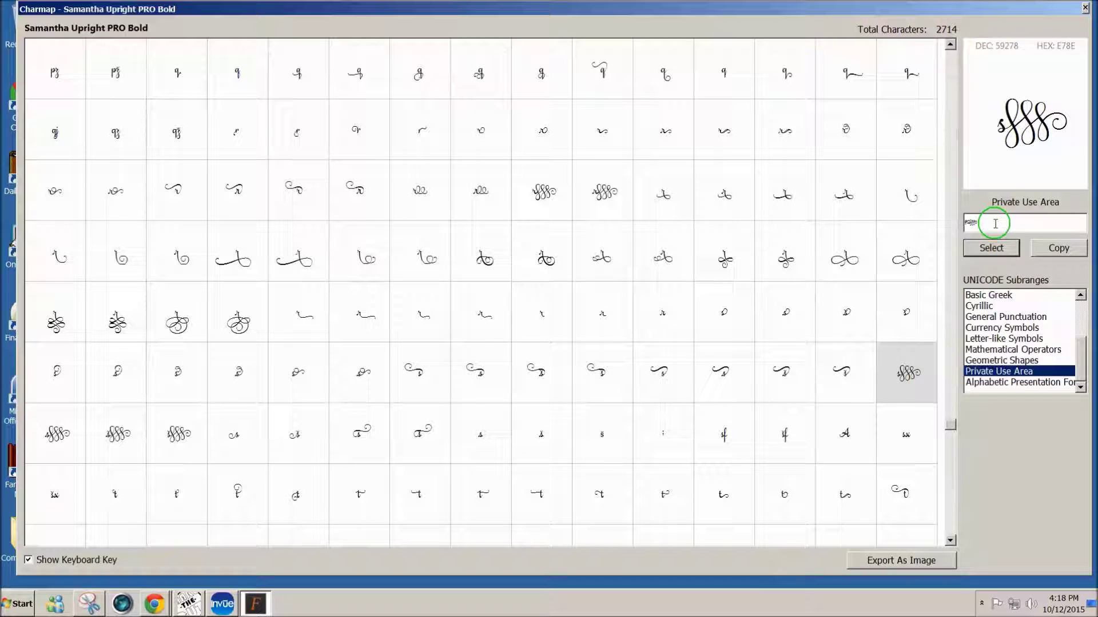
{"action": "left_click_drag", "start_coordinate": [995, 223], "coordinate": [920, 224]}
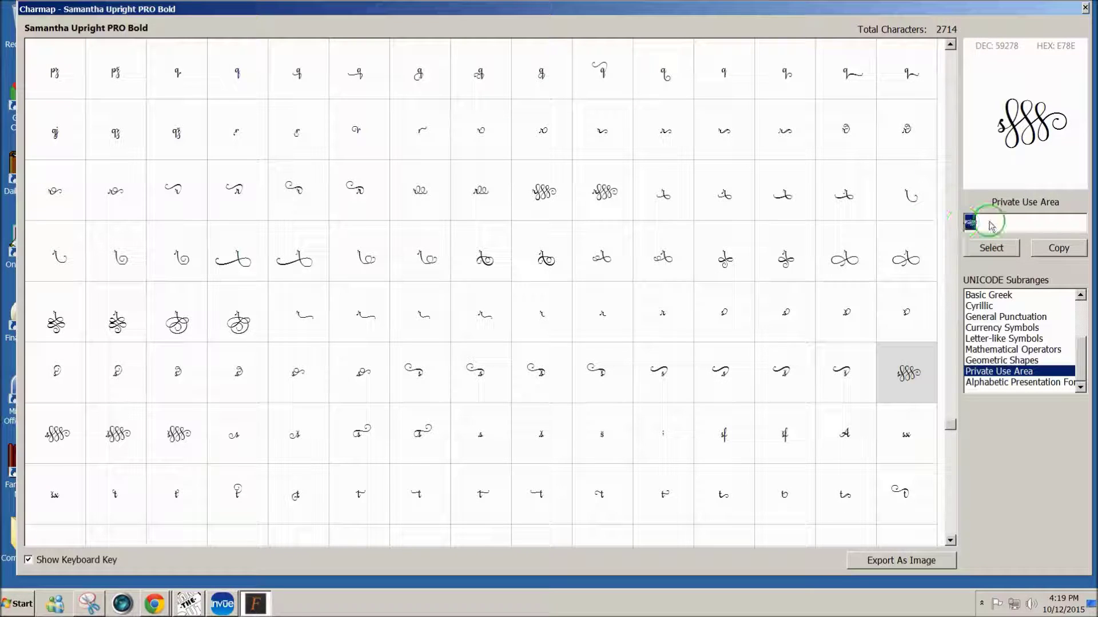
{"action": "left_click", "coordinate": [1062, 248]}
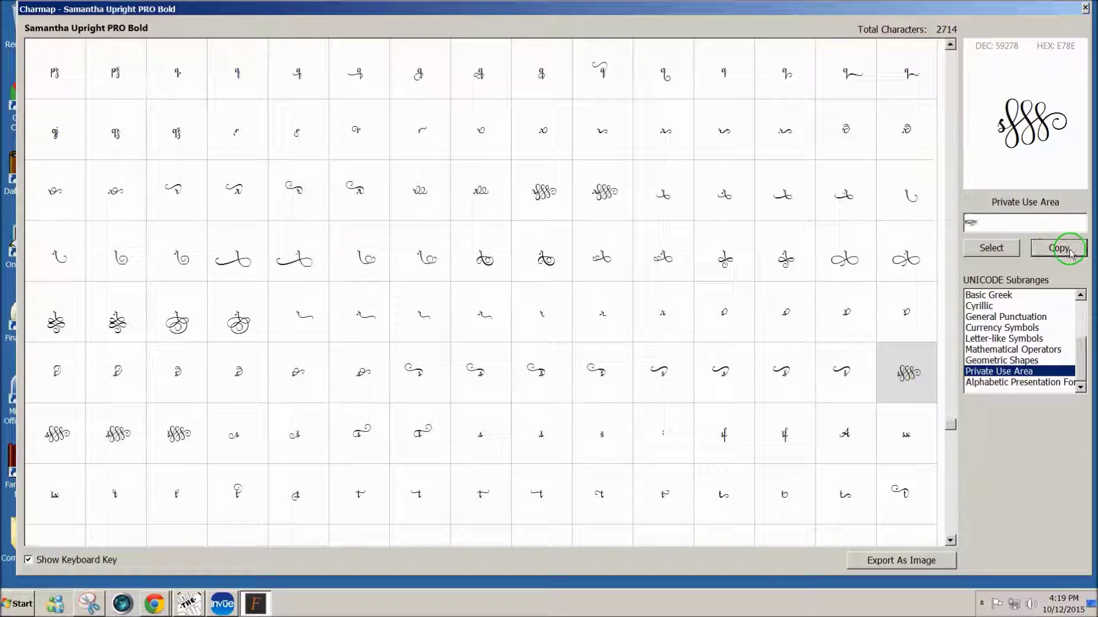
{"action": "left_click", "coordinate": [222, 607]}
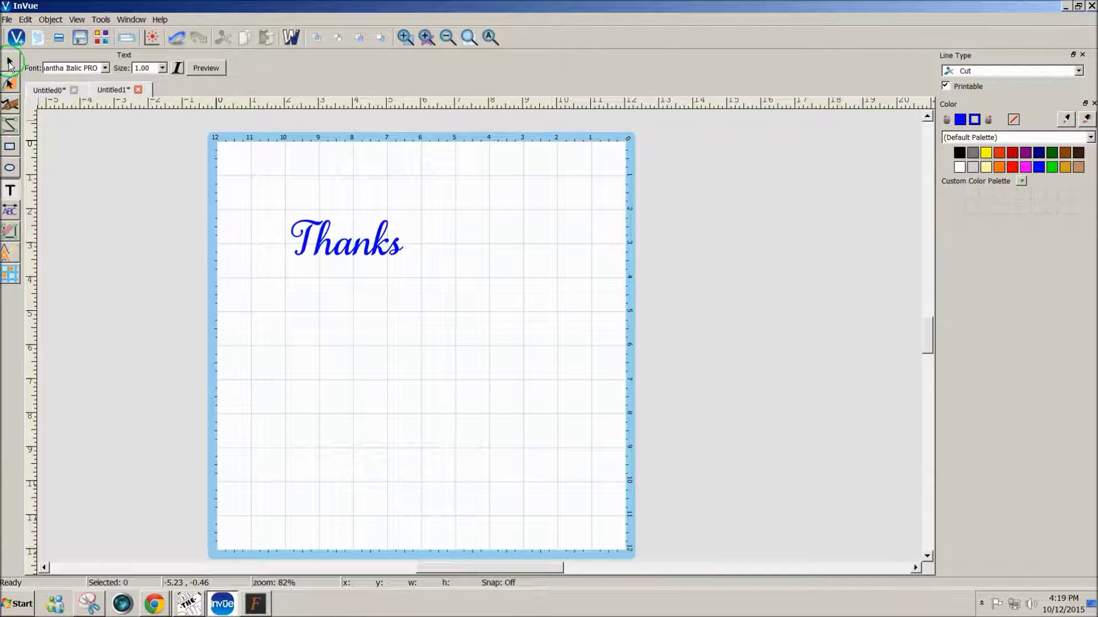
{"action": "left_click", "coordinate": [207, 68]}
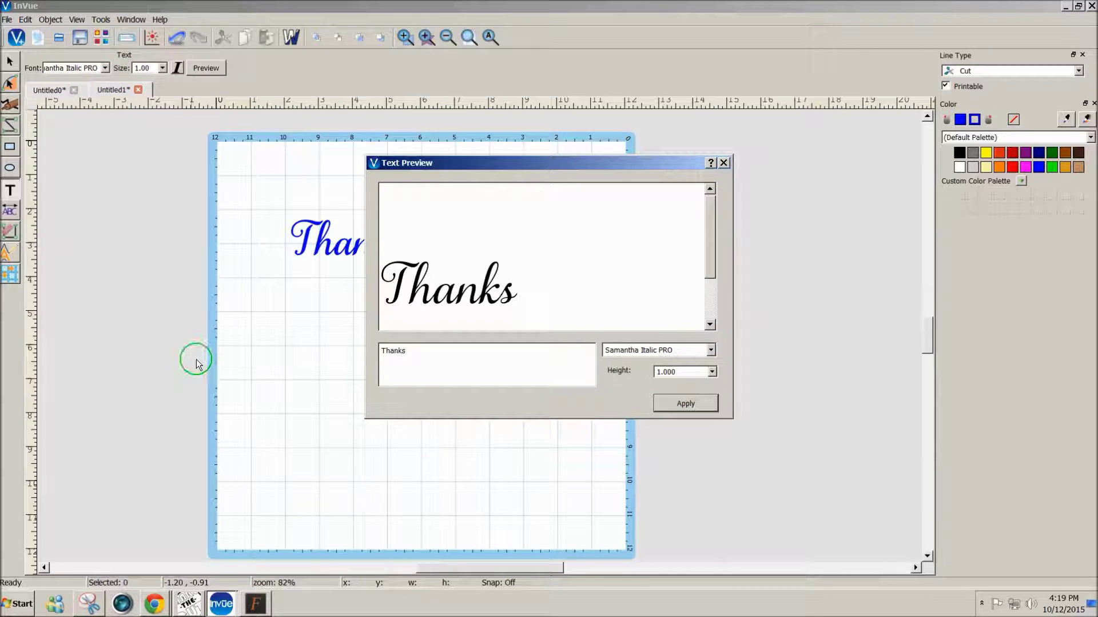
{"action": "left_click", "coordinate": [255, 604]}
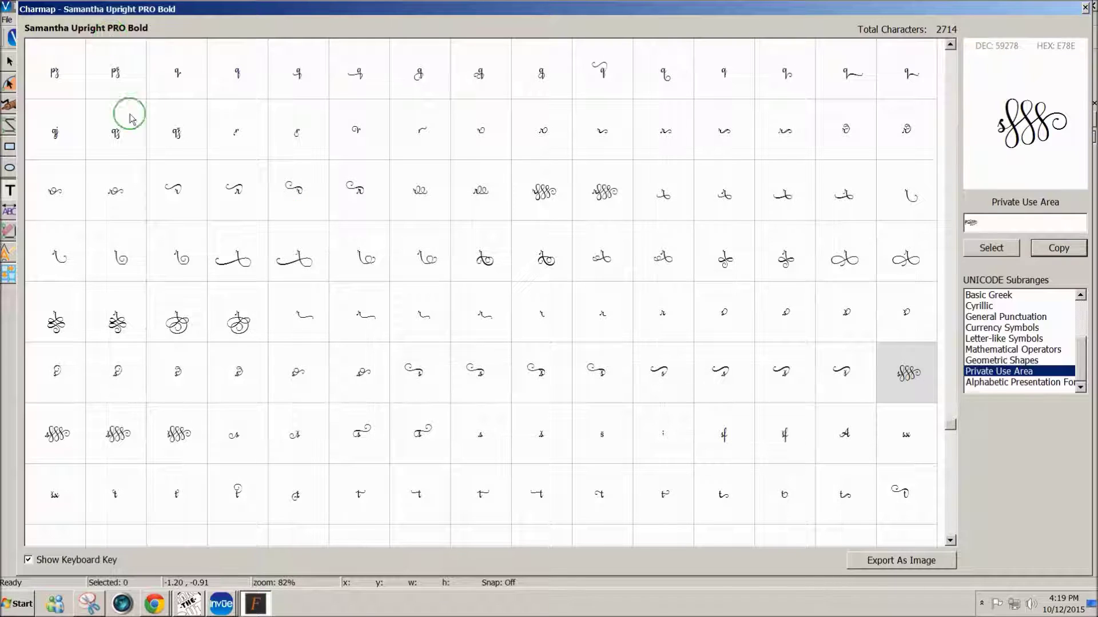
{"action": "left_click", "coordinate": [219, 607]}
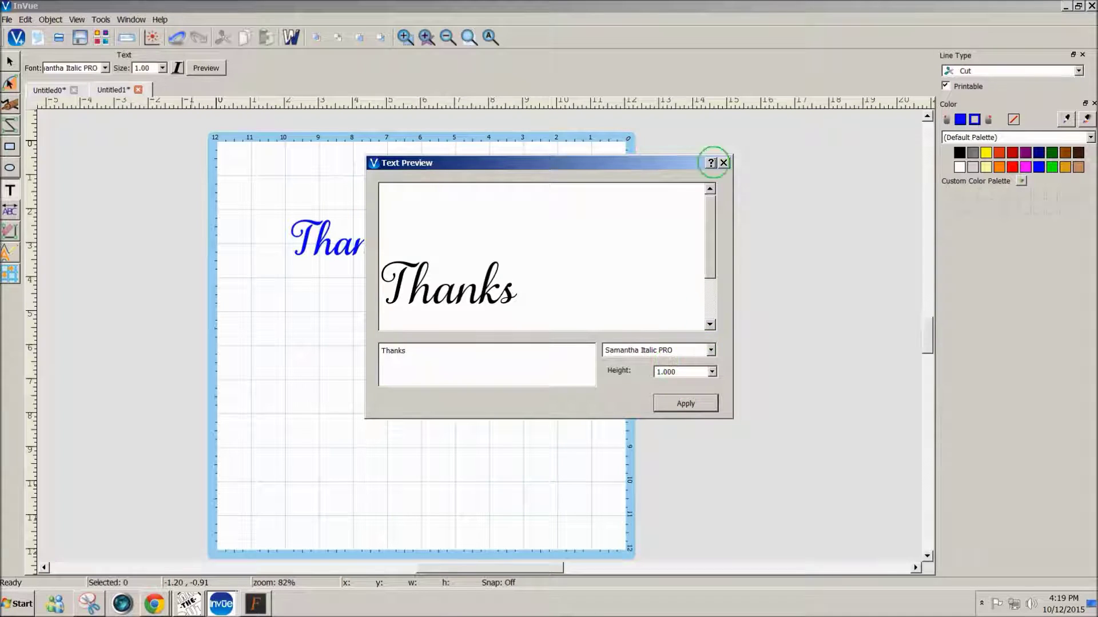
{"action": "left_click", "coordinate": [724, 163]}
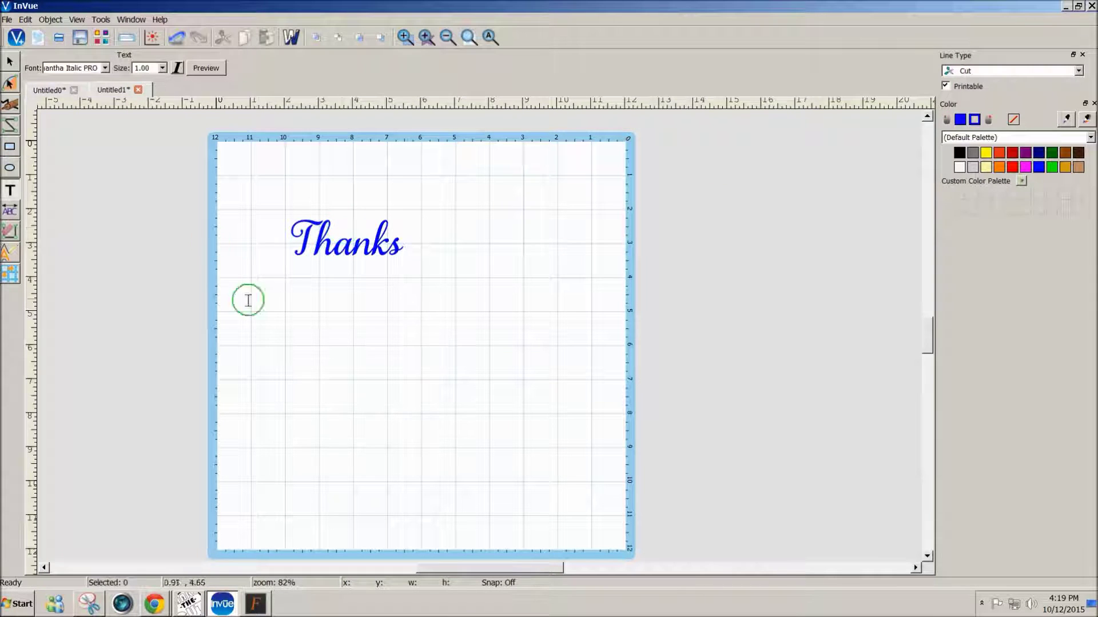
Change the Thanks text's font to Samantha Upright PRO and insert the copied glyphs as a new text object below it
{"action": "left_click", "coordinate": [105, 68]}
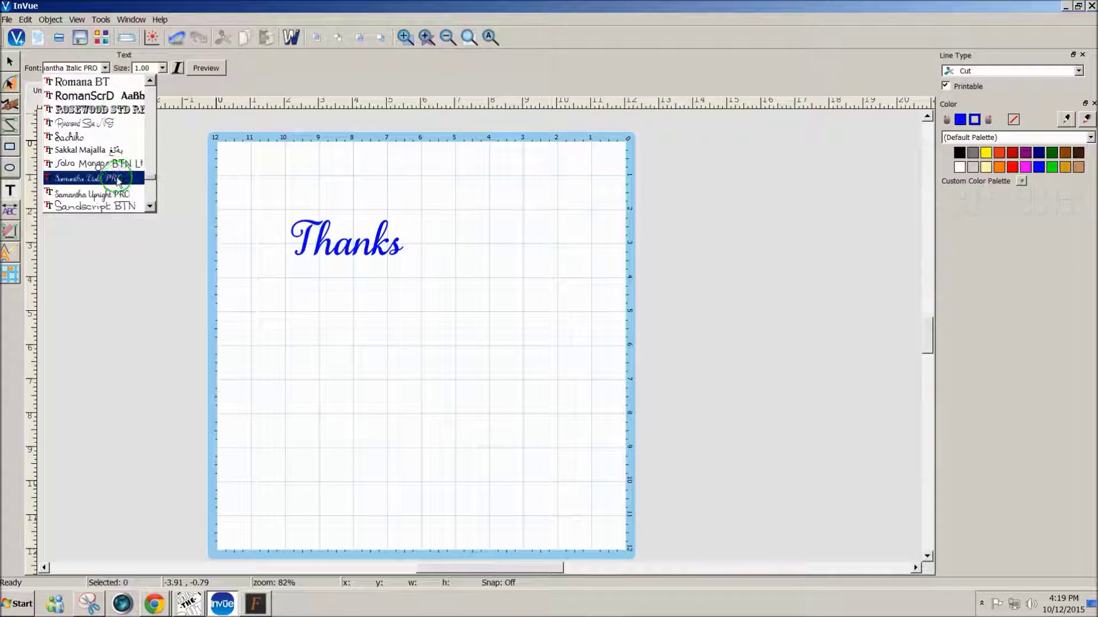
{"action": "left_click", "coordinate": [118, 195]}
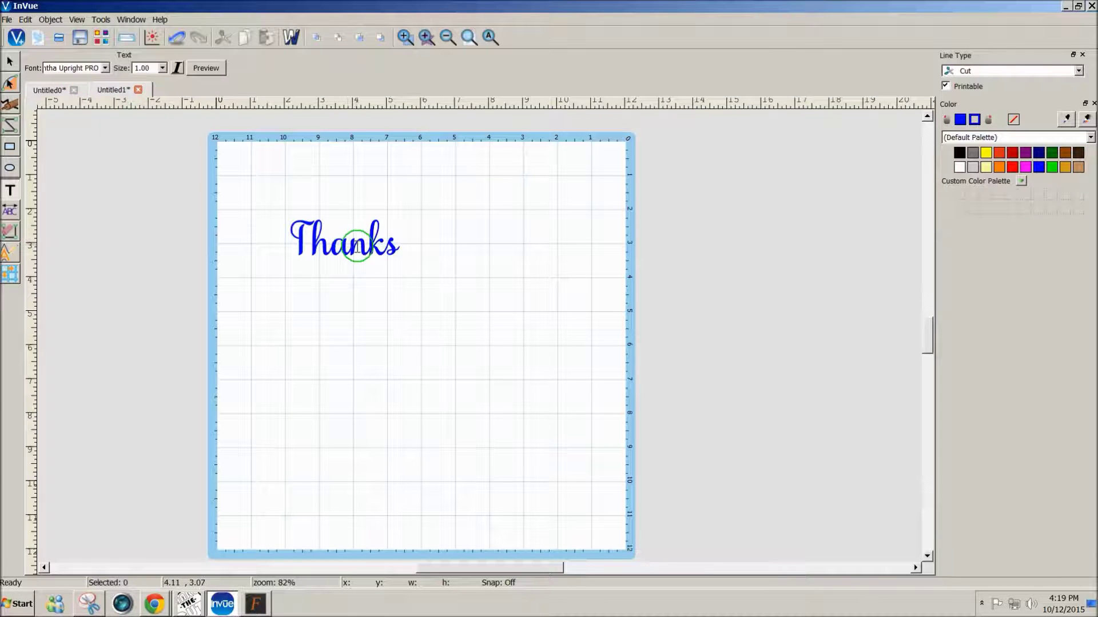
{"action": "left_click", "coordinate": [313, 303]}
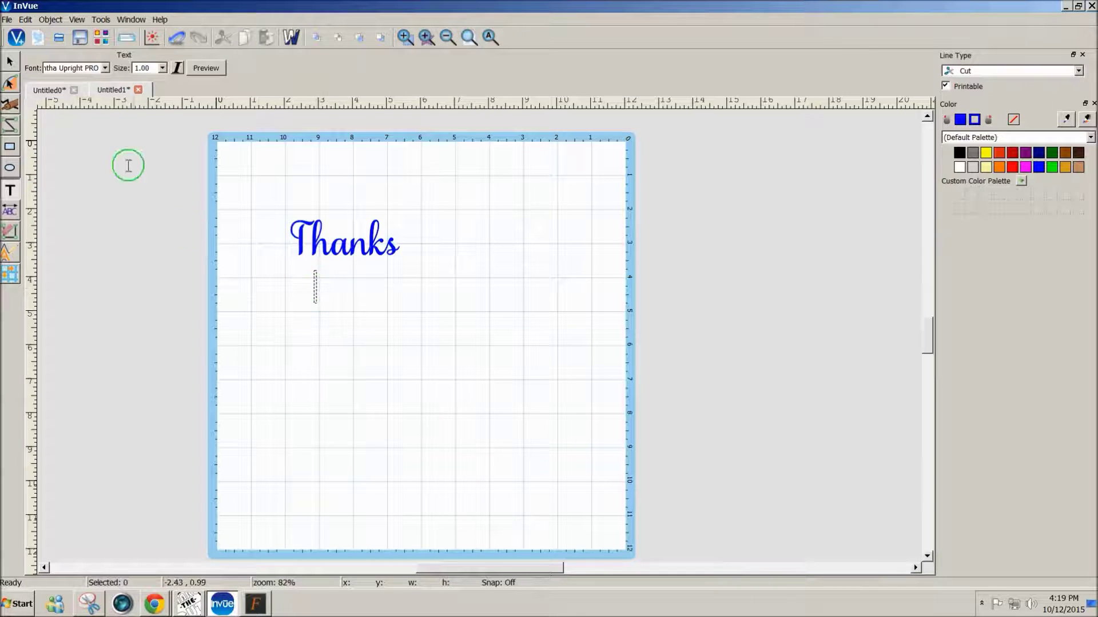
{"action": "left_click", "coordinate": [205, 68]}
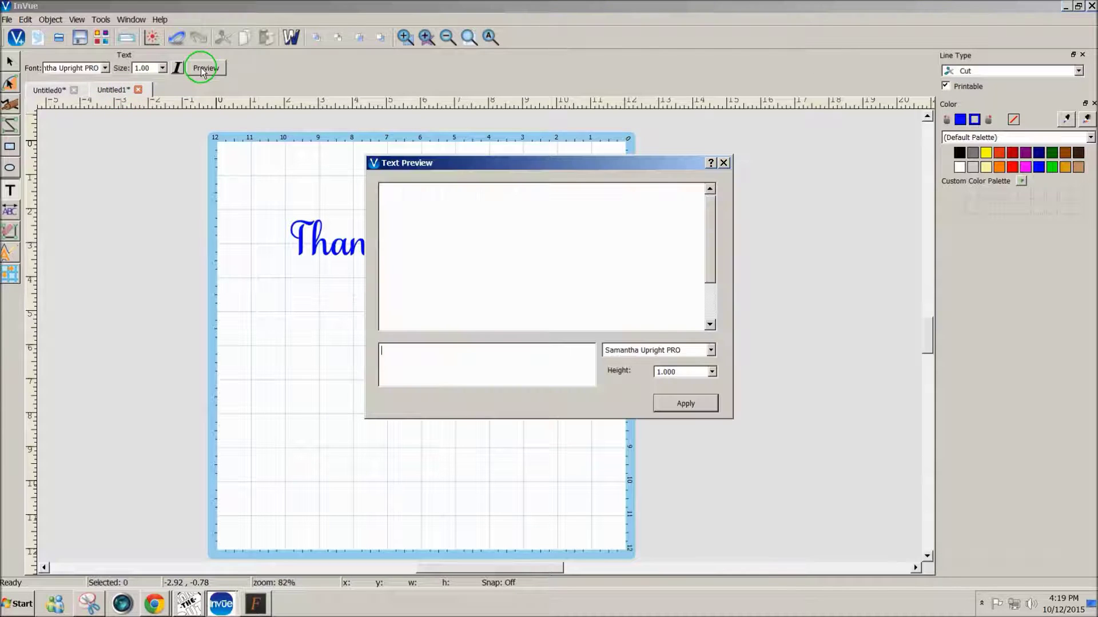
{"action": "left_click", "coordinate": [382, 352]}
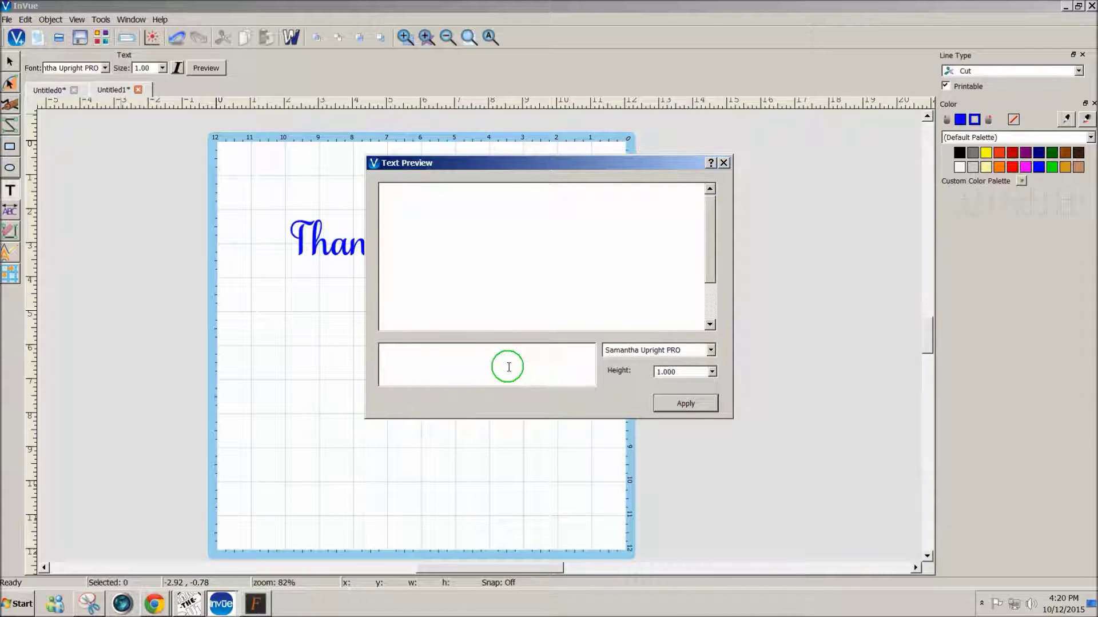
{"action": "key", "text": "ctrl+v"}
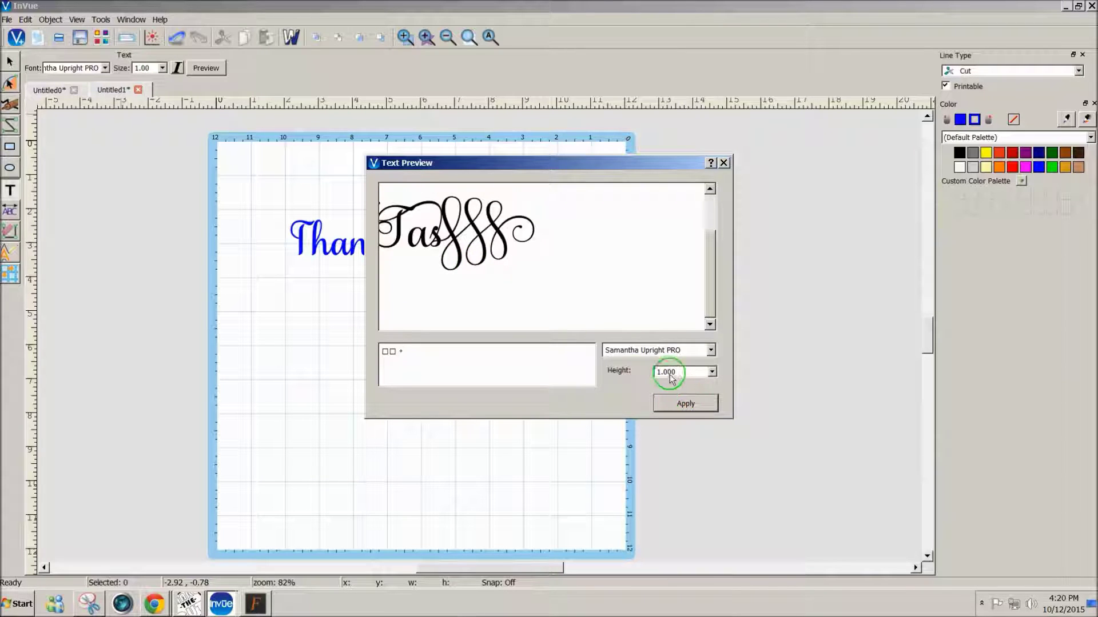
{"action": "left_click", "coordinate": [698, 404]}
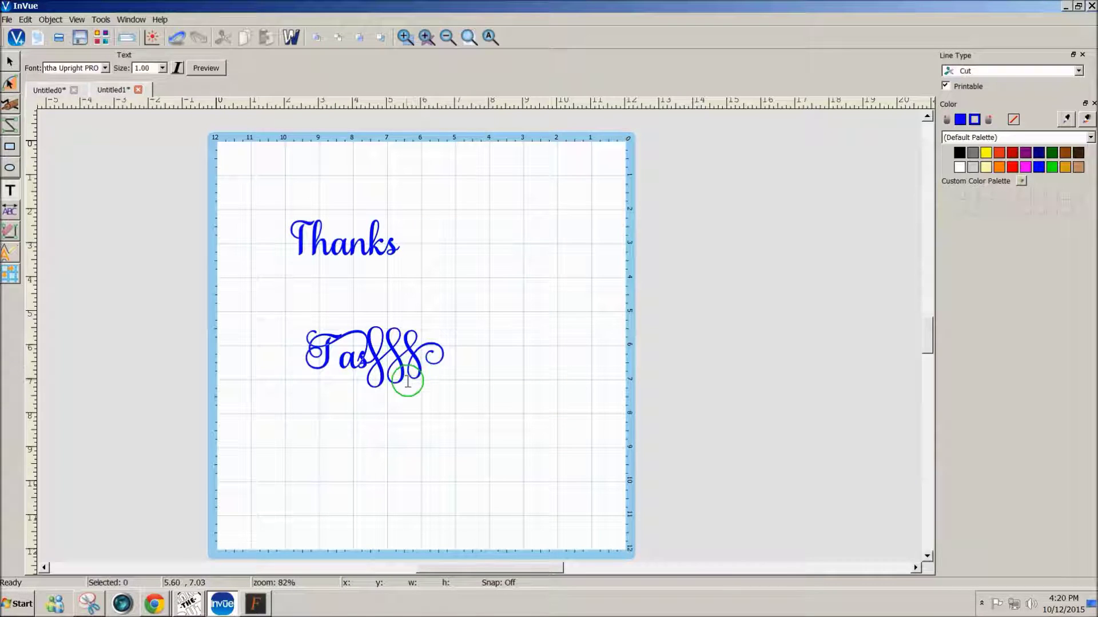
Move the inserted glyph text slightly up and to the right, to about X 3.34, Y 5.01
{"action": "left_click", "coordinate": [9, 61]}
{"action": "left_click", "coordinate": [429, 380]}
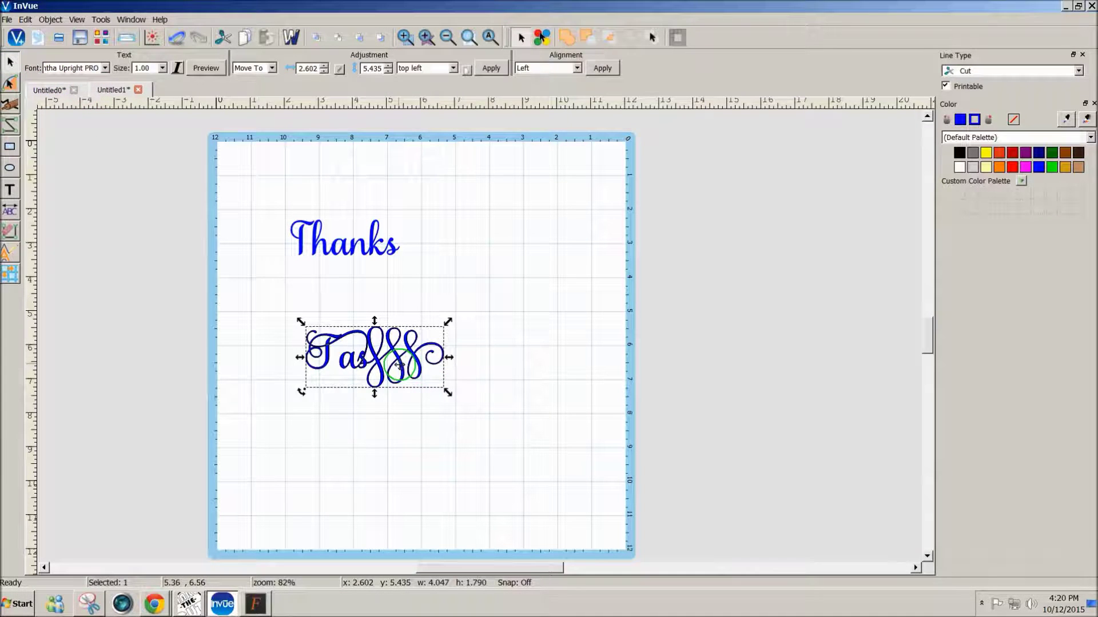
{"action": "left_click_drag", "start_coordinate": [400, 364], "coordinate": [425, 349]}
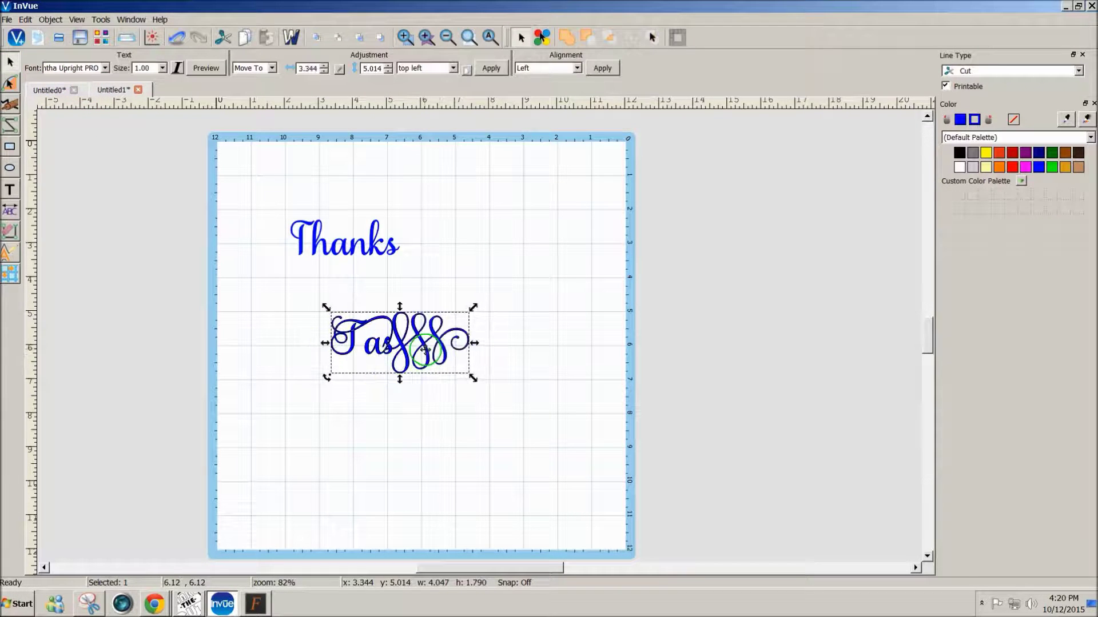
Break the glyph text into separate objects by character and deselect them
{"action": "left_click", "coordinate": [52, 20]}
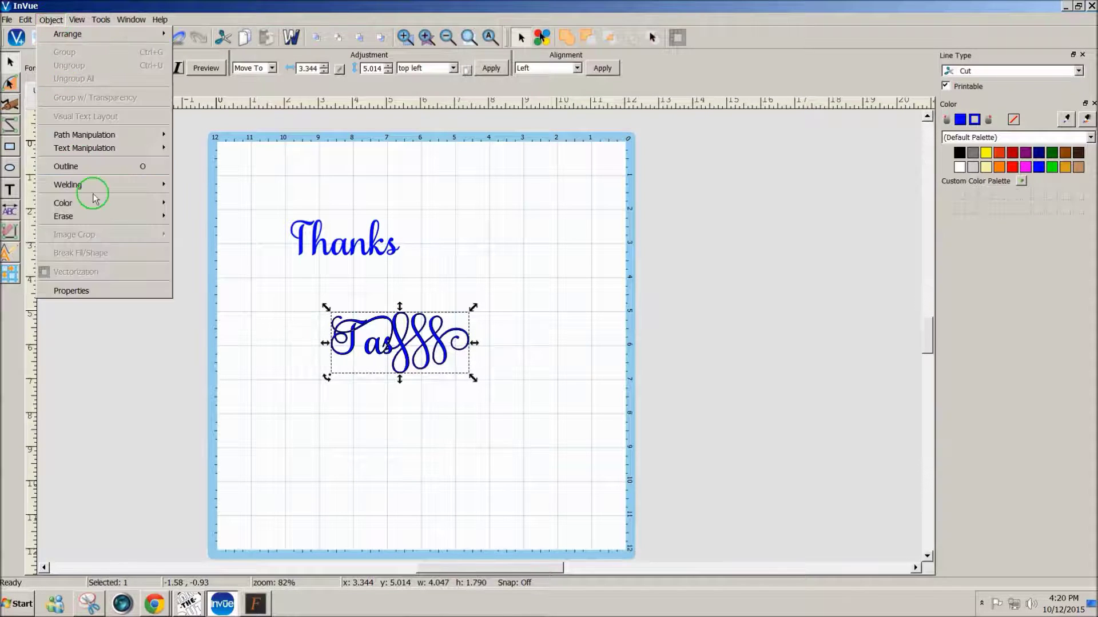
{"action": "mouse_move", "coordinate": [94, 150]}
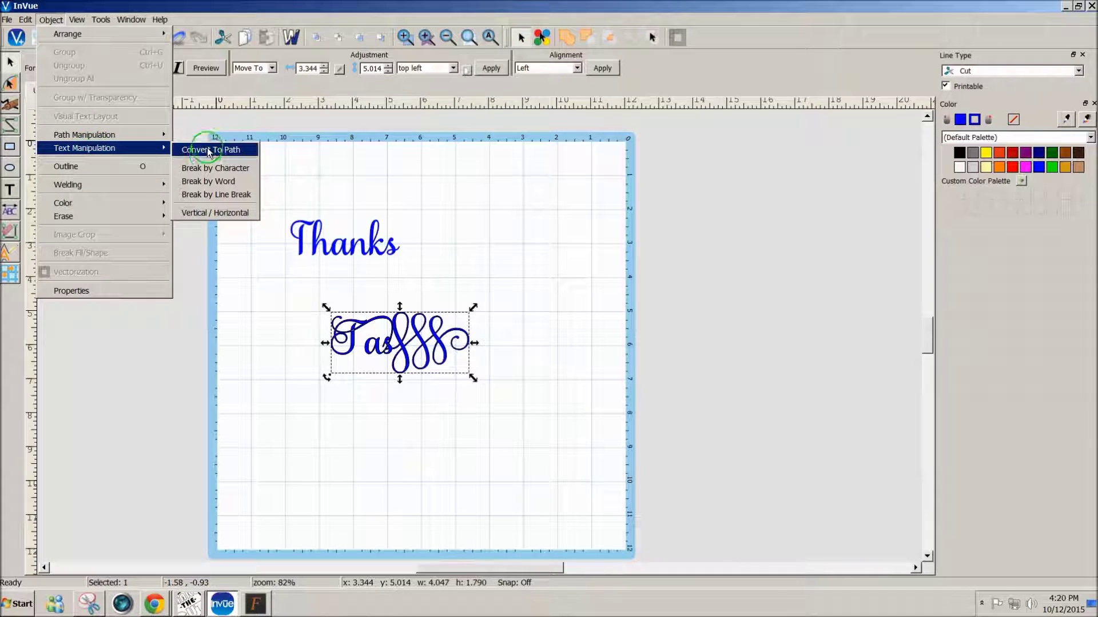
{"action": "left_click", "coordinate": [211, 169]}
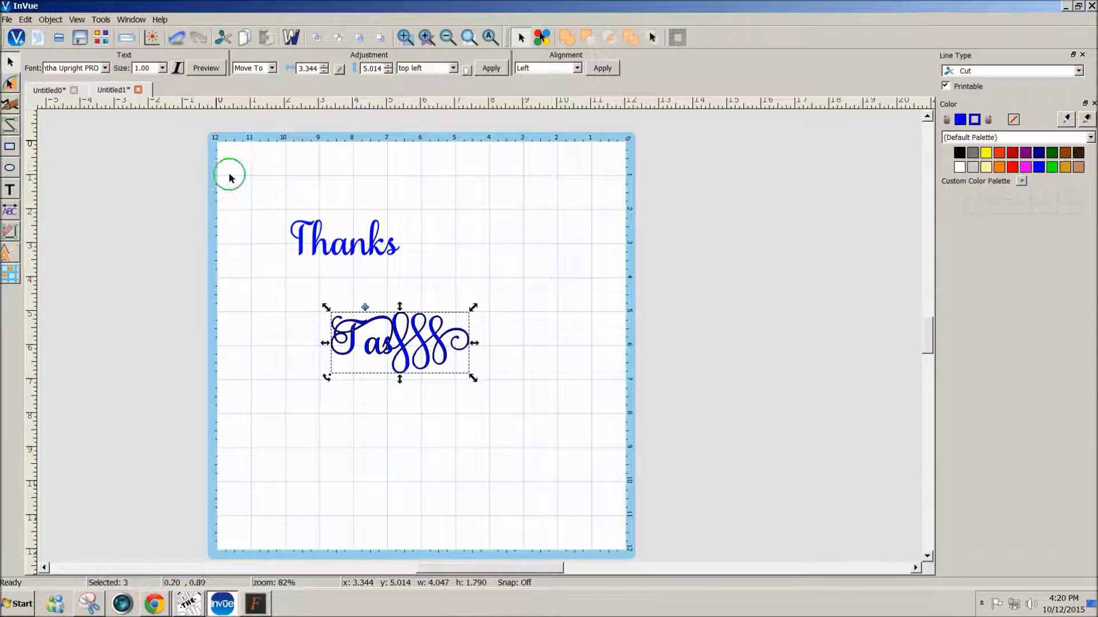
{"action": "left_click", "coordinate": [448, 397]}
Move the separated swash a up over the a in Thanks, to about X 2.37, Y 2.21
{"action": "left_click", "coordinate": [351, 355]}
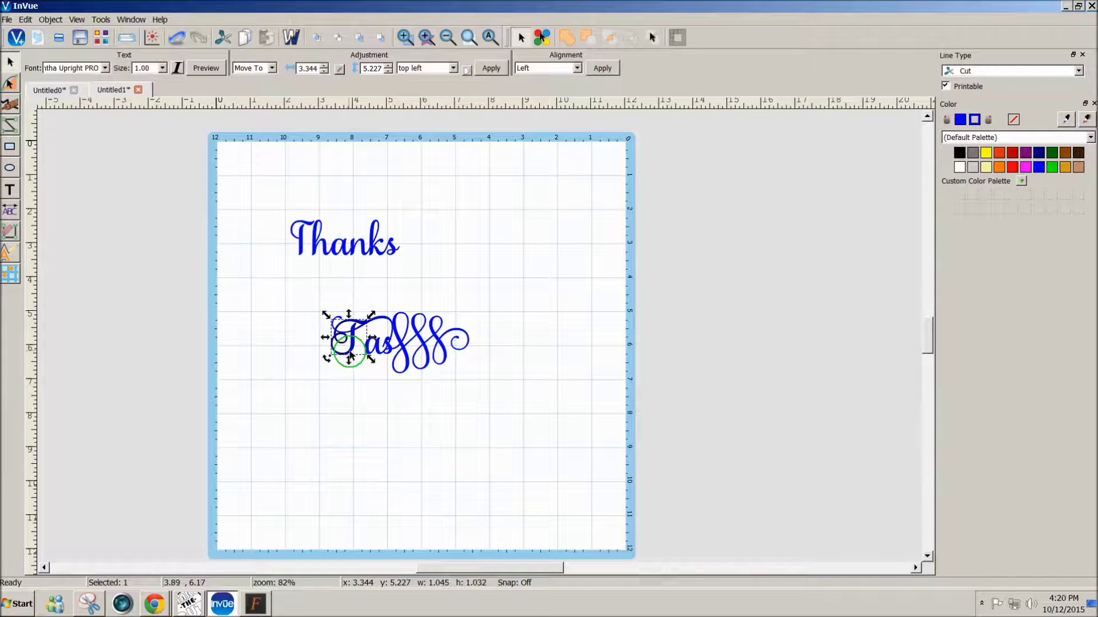
{"action": "left_click", "coordinate": [333, 314]}
{"action": "left_click", "coordinate": [352, 332]}
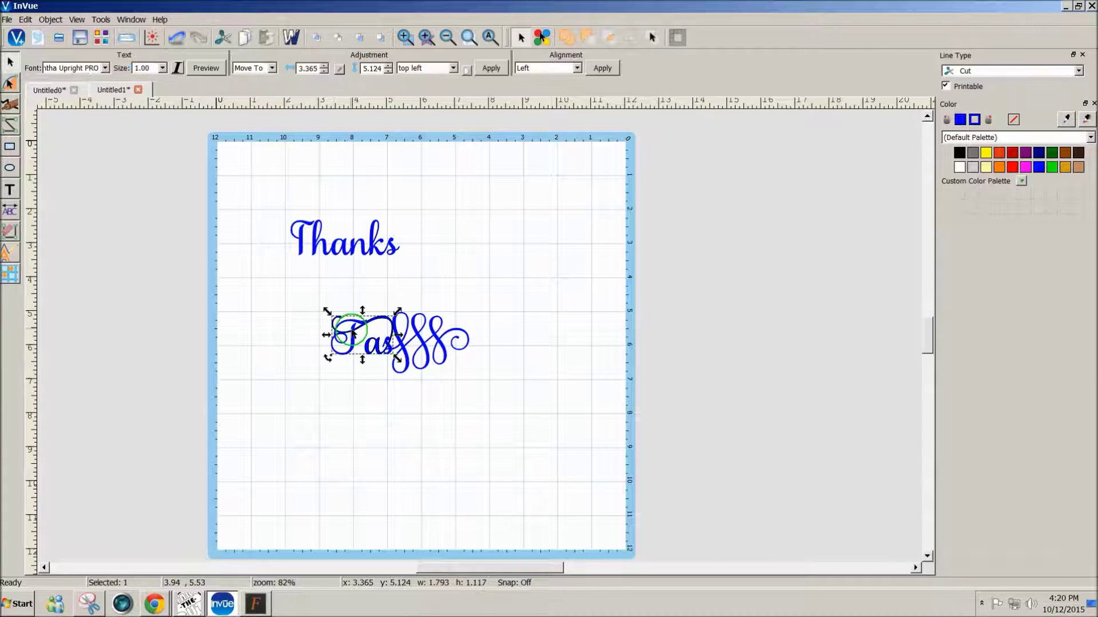
{"action": "left_click_drag", "start_coordinate": [351, 331], "coordinate": [317, 231]}
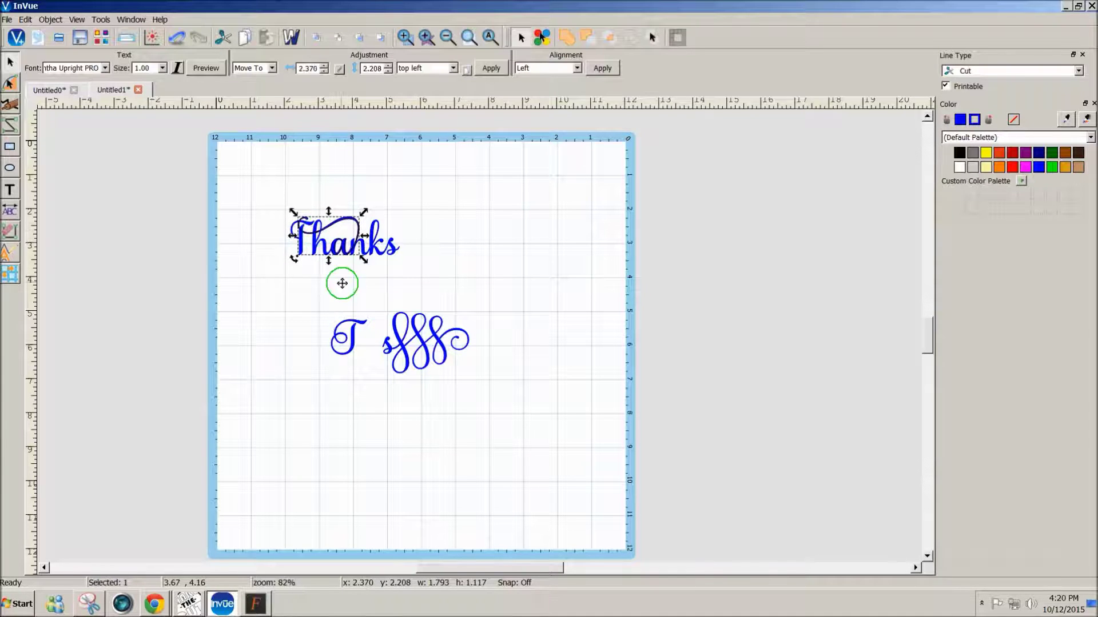
Move the swash T over the T of Thanks, about X 1.84, Y 2.26, and the swash s over its s, about X 4.97, Y 2.10
{"action": "left_click", "coordinate": [350, 351]}
{"action": "left_click_drag", "start_coordinate": [350, 347], "coordinate": [298, 248]}
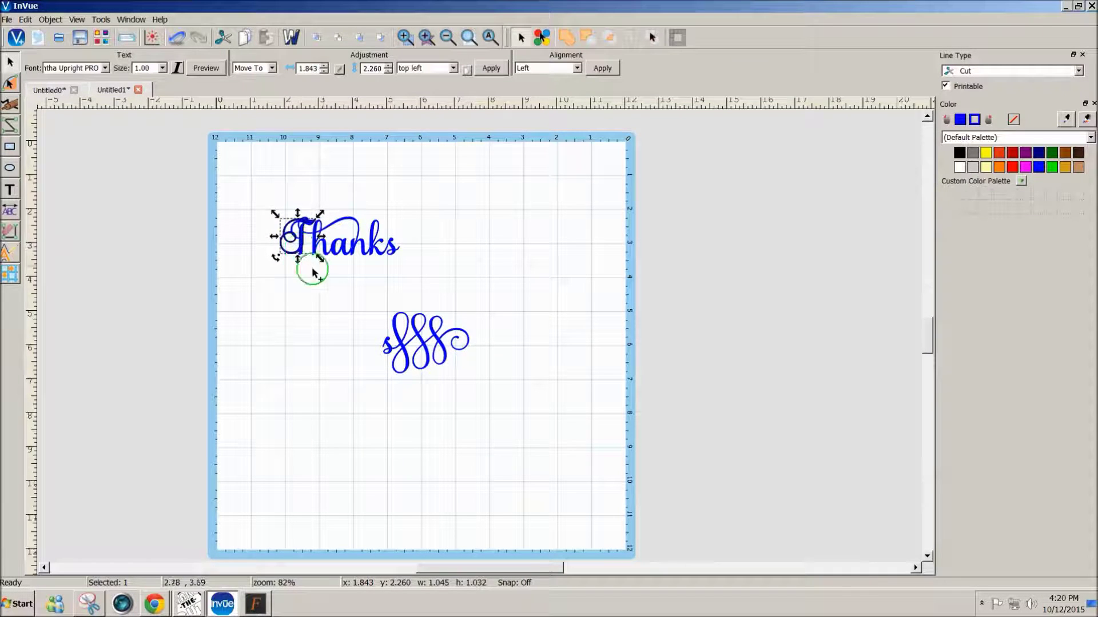
{"action": "left_click", "coordinate": [386, 352]}
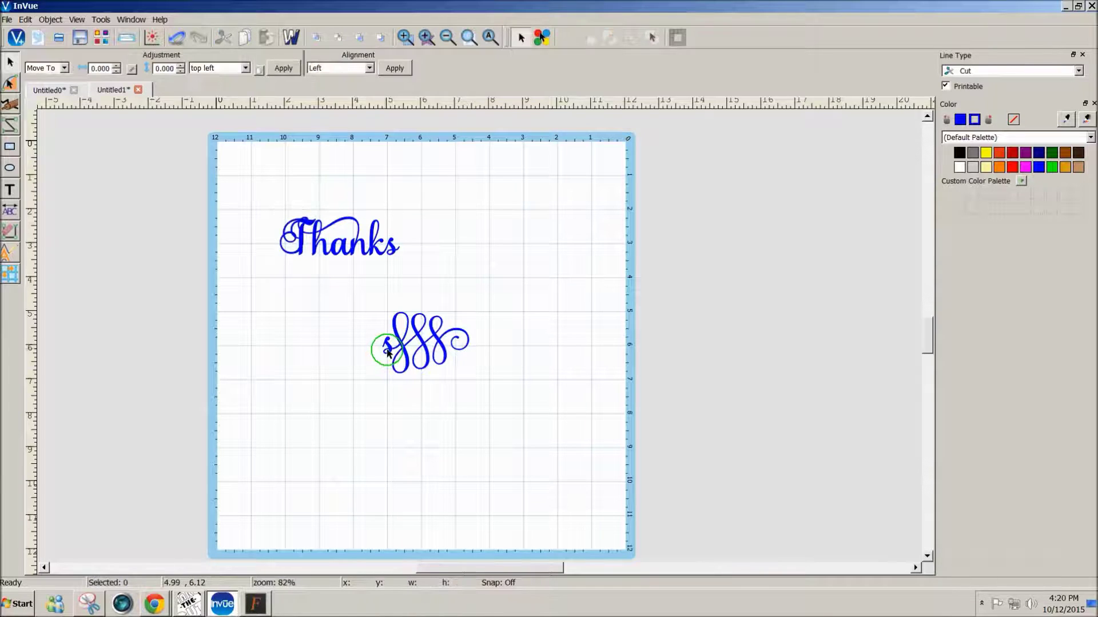
{"action": "left_click", "coordinate": [387, 352]}
{"action": "left_click_drag", "start_coordinate": [387, 347], "coordinate": [393, 249]}
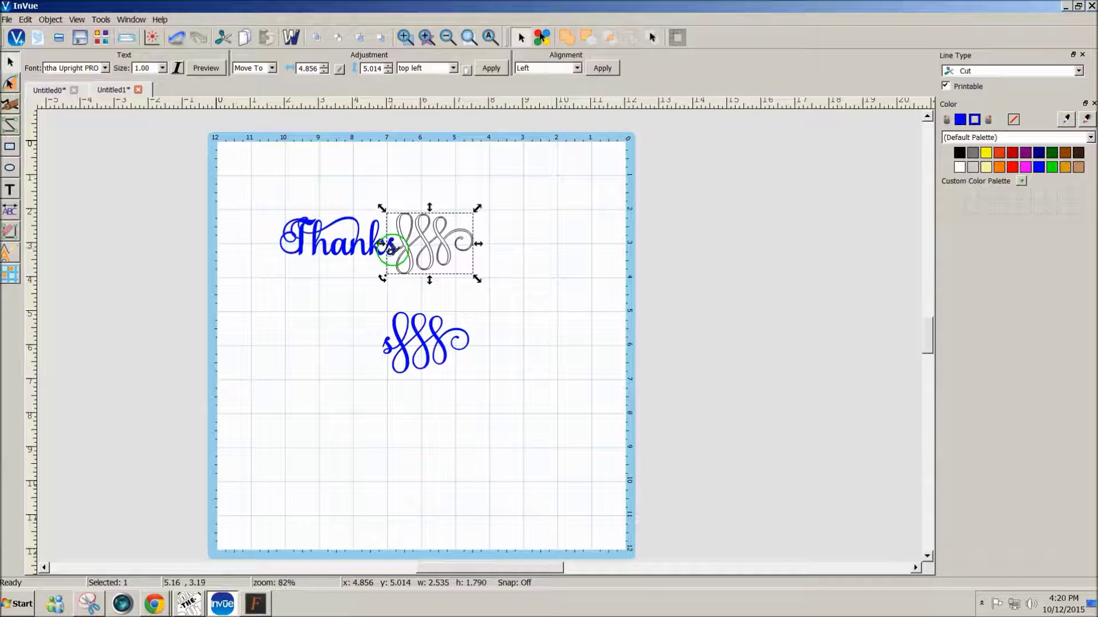
{"action": "left_click_drag", "start_coordinate": [392, 247], "coordinate": [392, 247]}
{"action": "left_click_drag", "start_coordinate": [493, 326], "coordinate": [511, 346]}
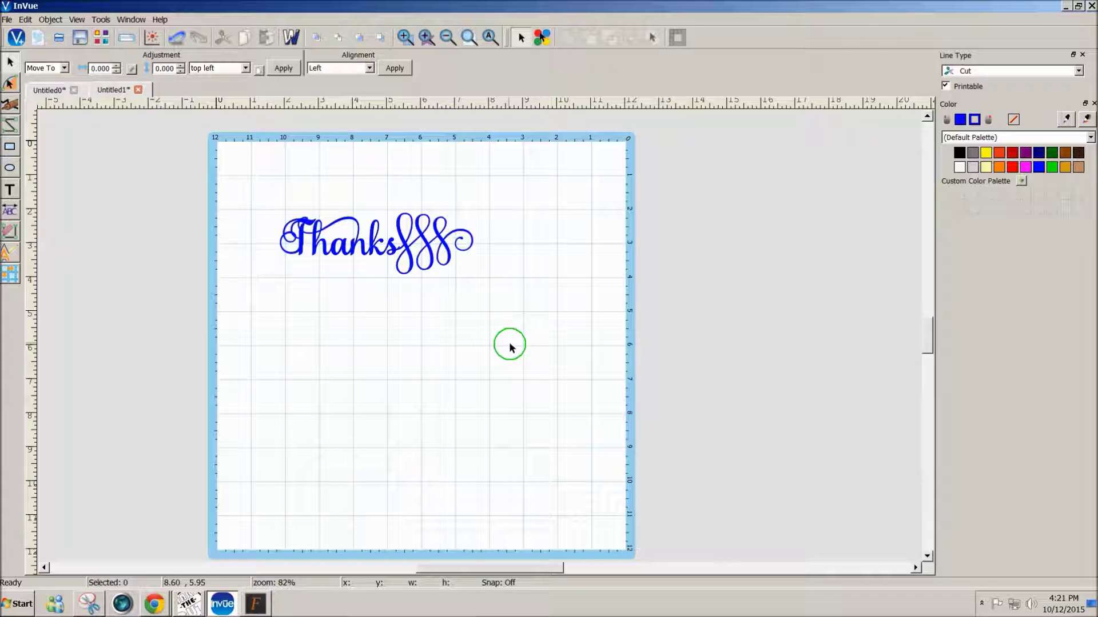
Break the original Thanks text into separate objects by character
{"action": "left_click", "coordinate": [301, 257]}
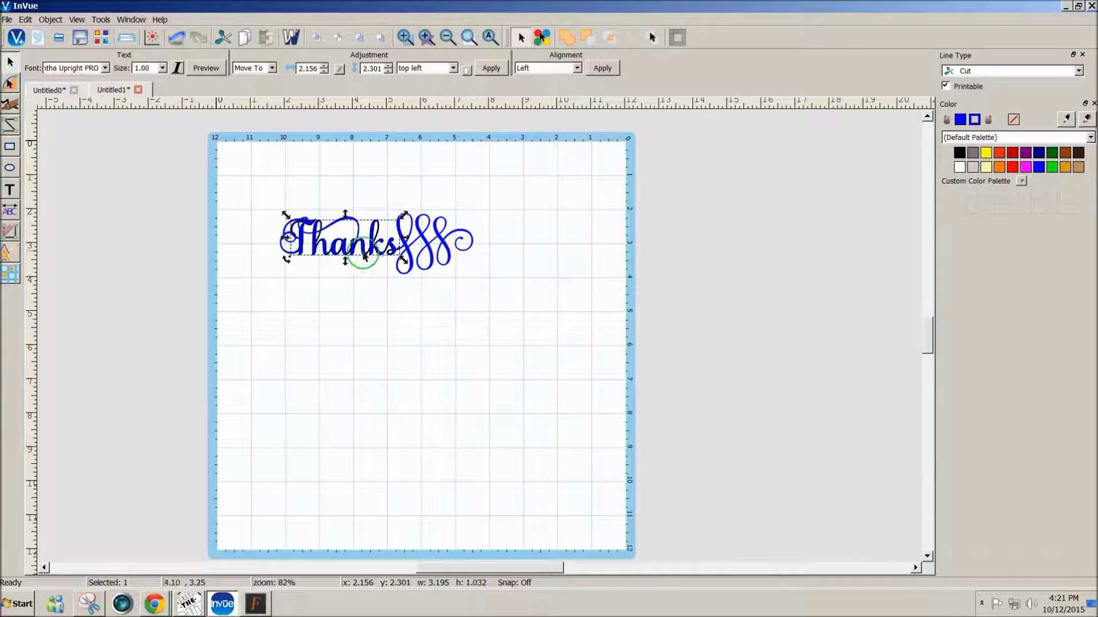
{"action": "left_click", "coordinate": [50, 20]}
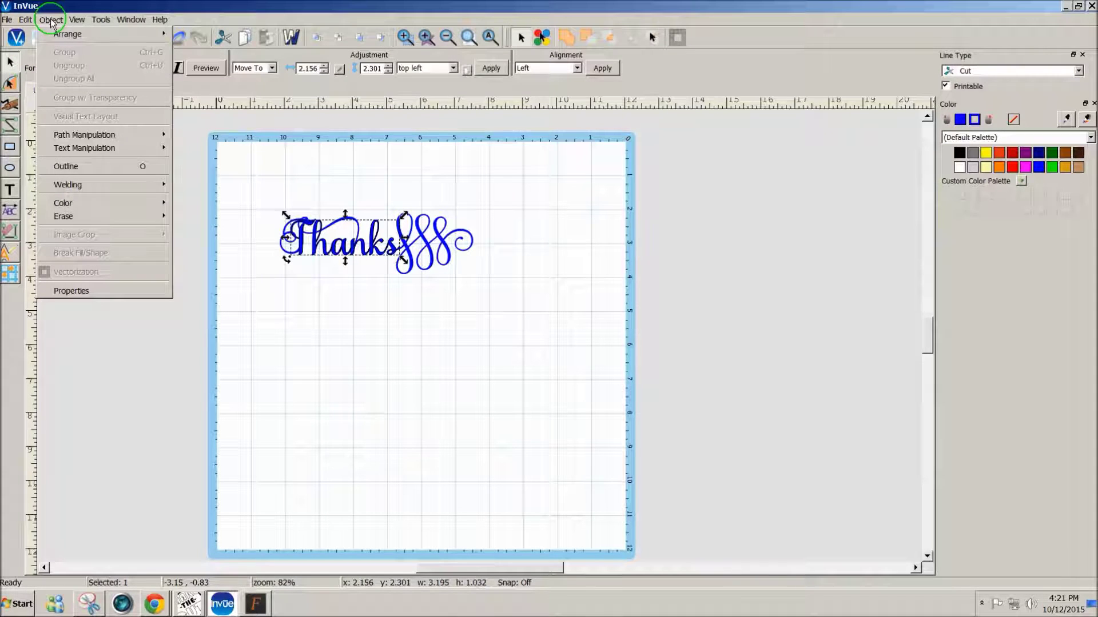
{"action": "mouse_move", "coordinate": [97, 148]}
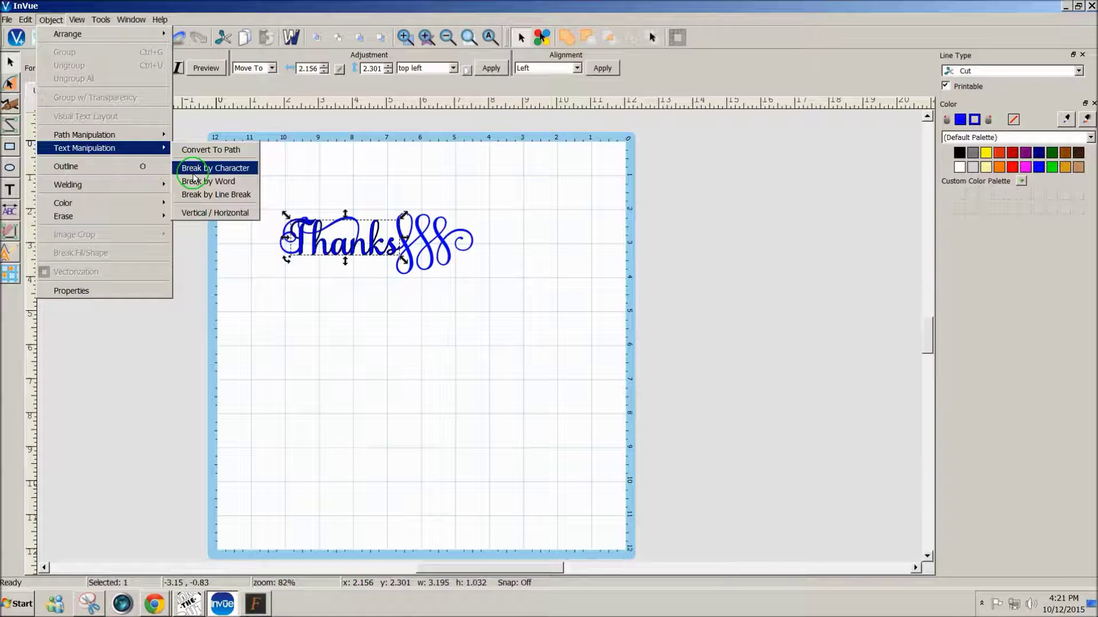
{"action": "left_click", "coordinate": [192, 168]}
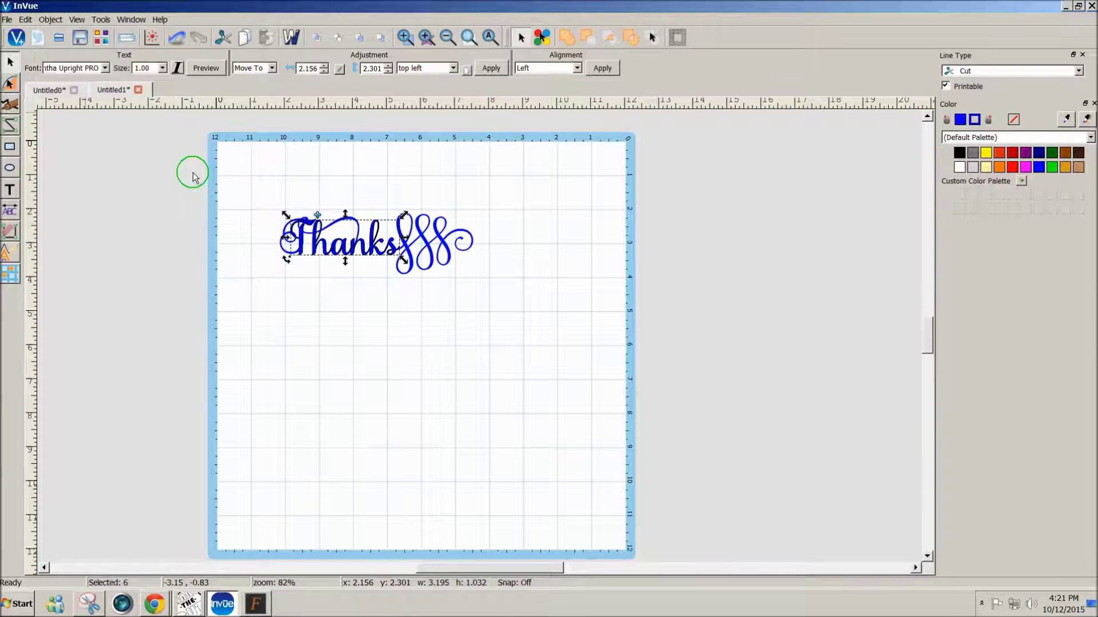
Move the plain T, a and s out of Thanks to the empty mat area below and to the right of the word
{"action": "left_click", "coordinate": [302, 252]}
{"action": "left_click_drag", "start_coordinate": [302, 252], "coordinate": [546, 355]}
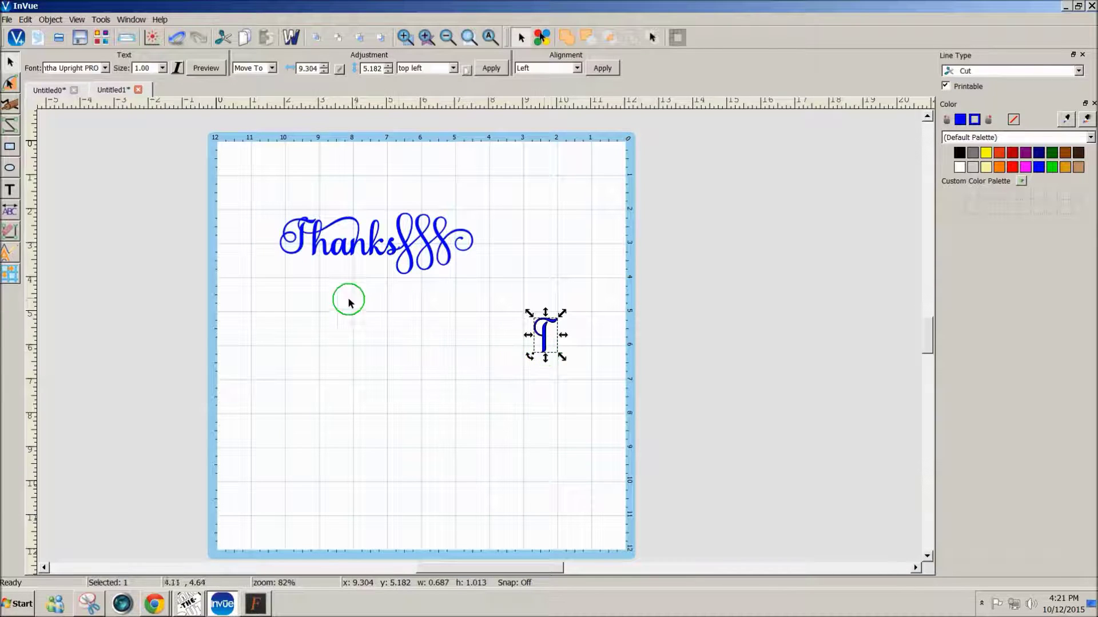
{"action": "left_click", "coordinate": [336, 255]}
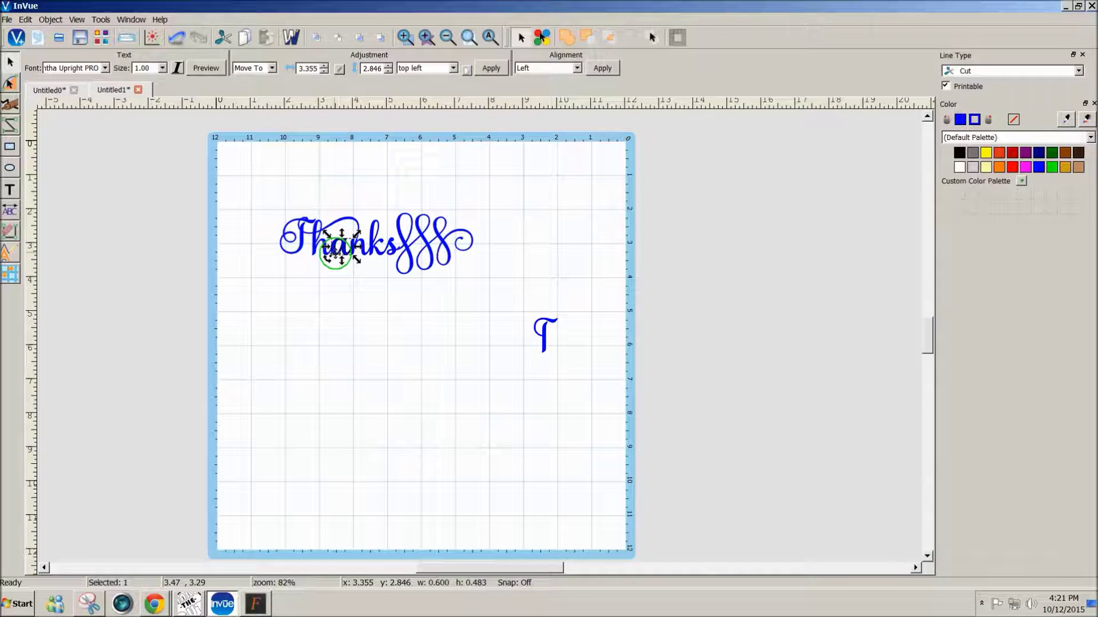
{"action": "left_click_drag", "start_coordinate": [336, 255], "coordinate": [520, 345]}
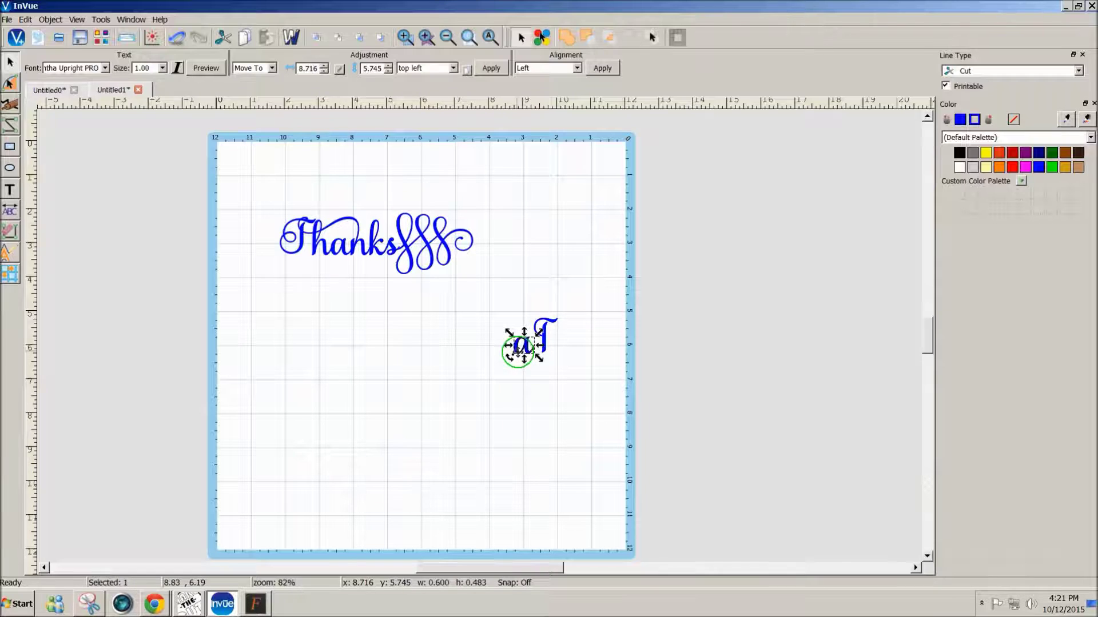
{"action": "left_click", "coordinate": [375, 254]}
{"action": "left_click_drag", "start_coordinate": [376, 255], "coordinate": [540, 360]}
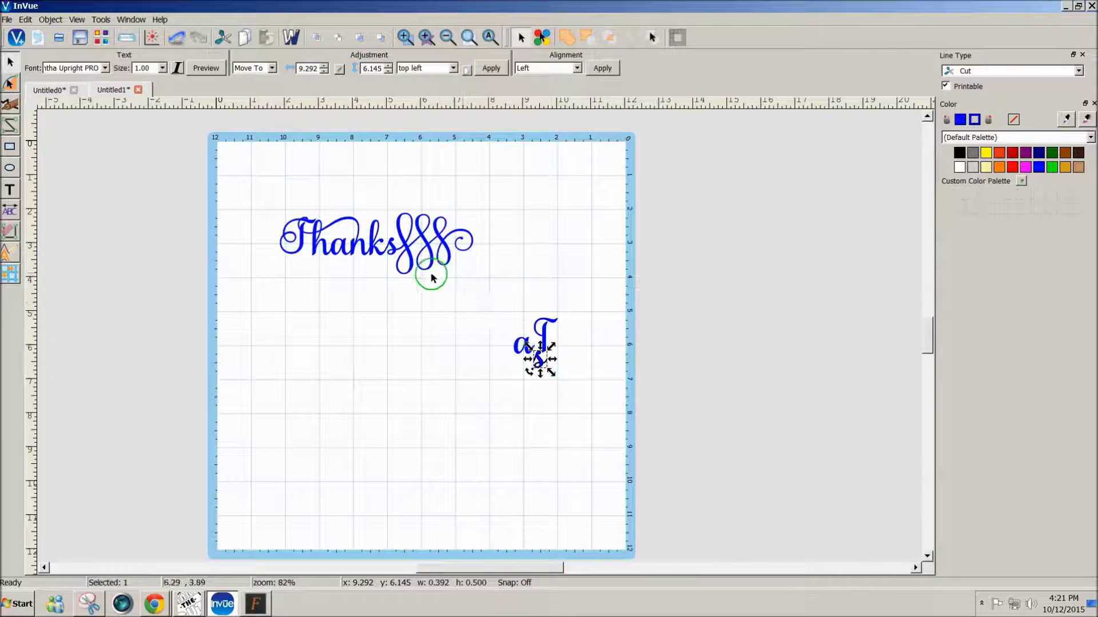
Nudge the swash T horizontally to adjust its spacing from the h, ending at about X 1.76, Y 2.26
{"action": "left_click", "coordinate": [292, 255]}
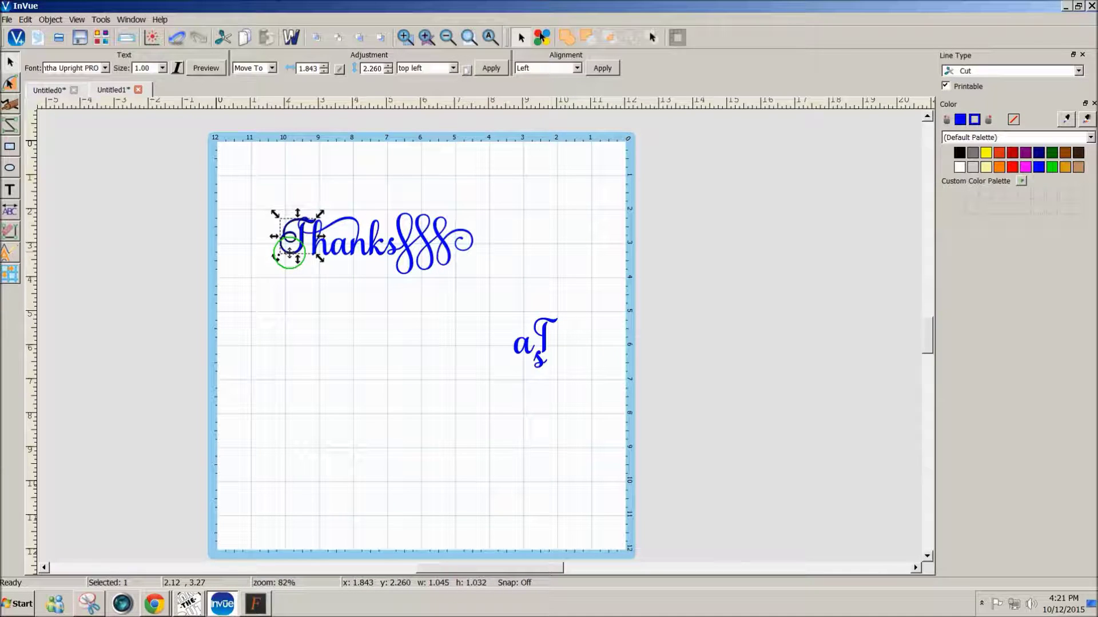
{"action": "key", "text": "Left"}
{"action": "key", "text": "Left"}
{"action": "key", "text": "Left"}
{"action": "key", "text": "Left"}
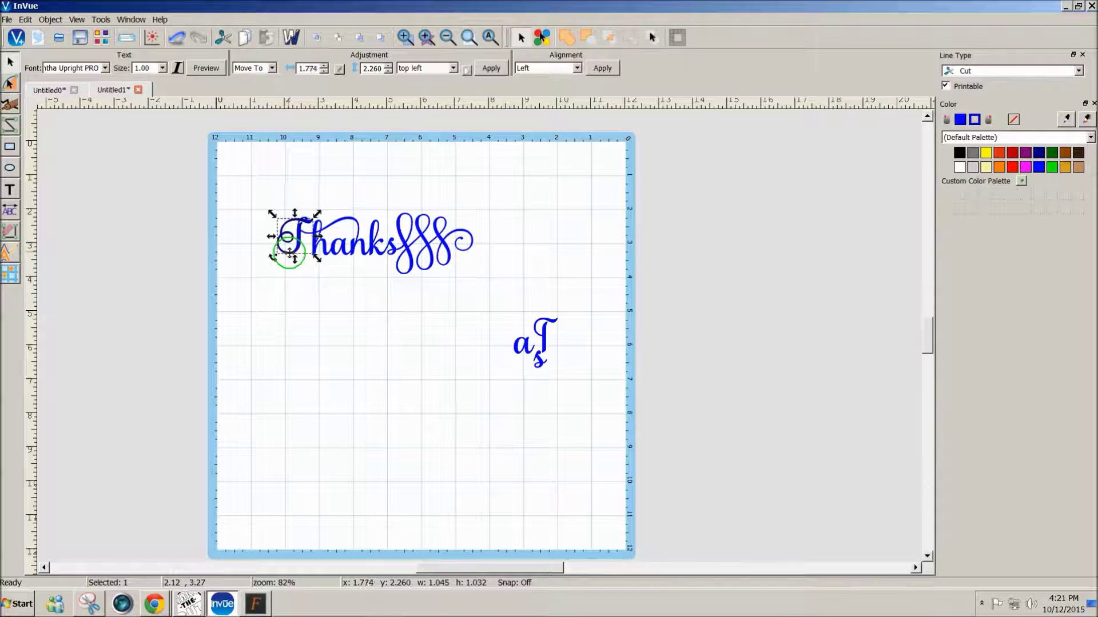
{"action": "key", "text": "Left"}
{"action": "key", "text": "Left"}
{"action": "key", "text": "Left"}
{"action": "key", "text": "Left"}
{"action": "key", "text": "Left"}
{"action": "key", "text": "Left"}
{"action": "key", "text": "Left"}
{"action": "key", "text": "Left"}
{"action": "key", "text": "Left"}
{"action": "key", "text": "Left"}
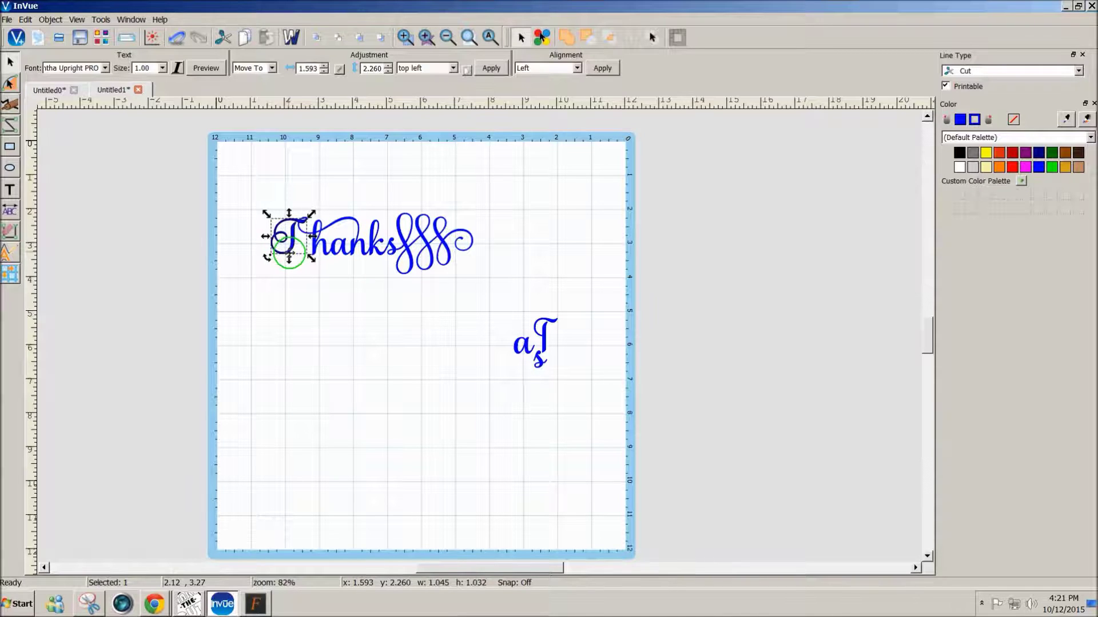
{"action": "key", "text": "Right"}
{"action": "key", "text": "Right"}
{"action": "key", "text": "Right"}
{"action": "key", "text": "Right"}
{"action": "key", "text": "Right"}
{"action": "key", "text": "Right"}
{"action": "key", "text": "Right"}
{"action": "key", "text": "Right"}
{"action": "key", "text": "Right"}
{"action": "key", "text": "Right"}
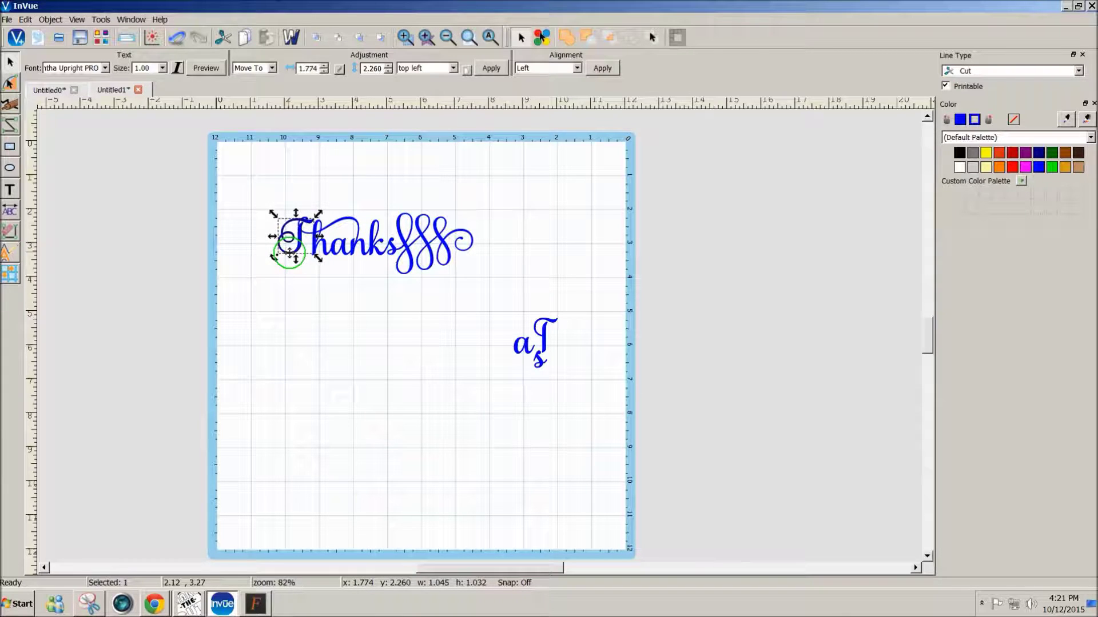
{"action": "key", "text": "Right"}
{"action": "key", "text": "Right"}
{"action": "key", "text": "Right"}
{"action": "key", "text": "Right"}
{"action": "key", "text": "Right"}
{"action": "key", "text": "Right"}
{"action": "key", "text": "Right"}
{"action": "key", "text": "Right"}
{"action": "key", "text": "Right"}
{"action": "key", "text": "Right"}
{"action": "key", "text": "Right"}
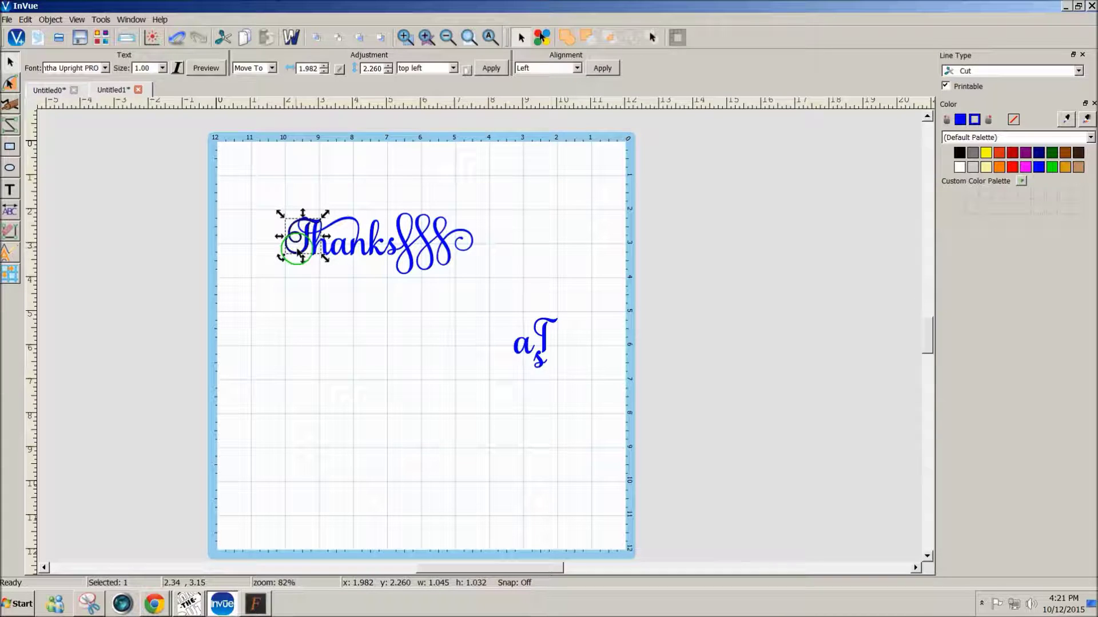
{"action": "key", "text": "Left"}
{"action": "key", "text": "Left"}
{"action": "key", "text": "Left"}
{"action": "key", "text": "Left"}
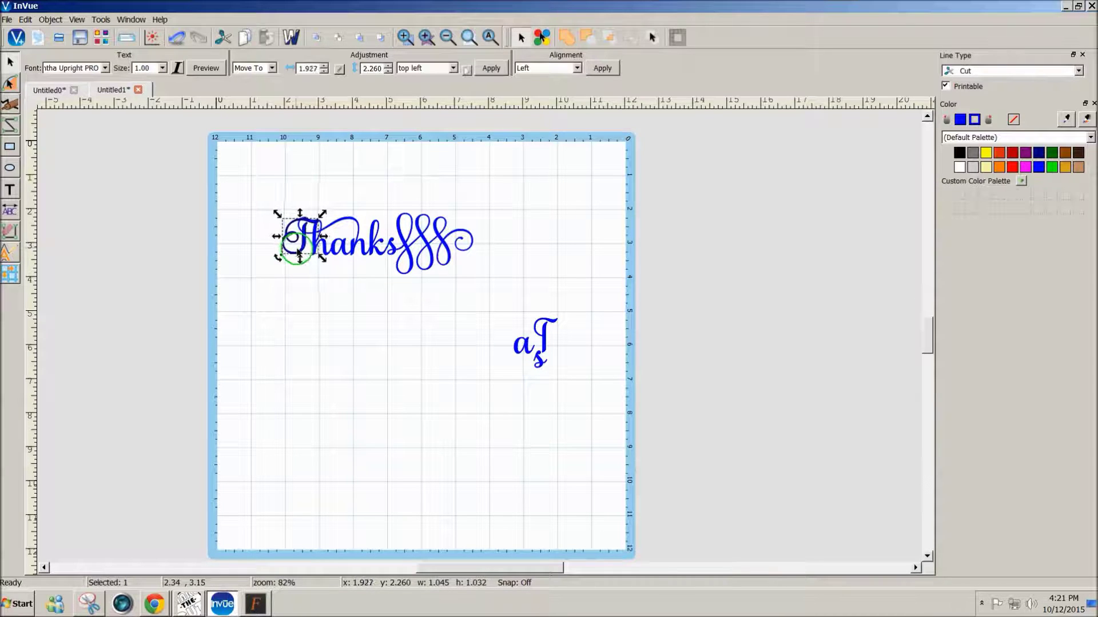
{"action": "key", "text": "Left"}
{"action": "key", "text": "Left"}
{"action": "key", "text": "Left"}
{"action": "key", "text": "Left"}
{"action": "key", "text": "Left"}
{"action": "key", "text": "Left"}
{"action": "key", "text": "Left"}
{"action": "key", "text": "Left"}
{"action": "key", "text": "Left"}
{"action": "key", "text": "Left"}
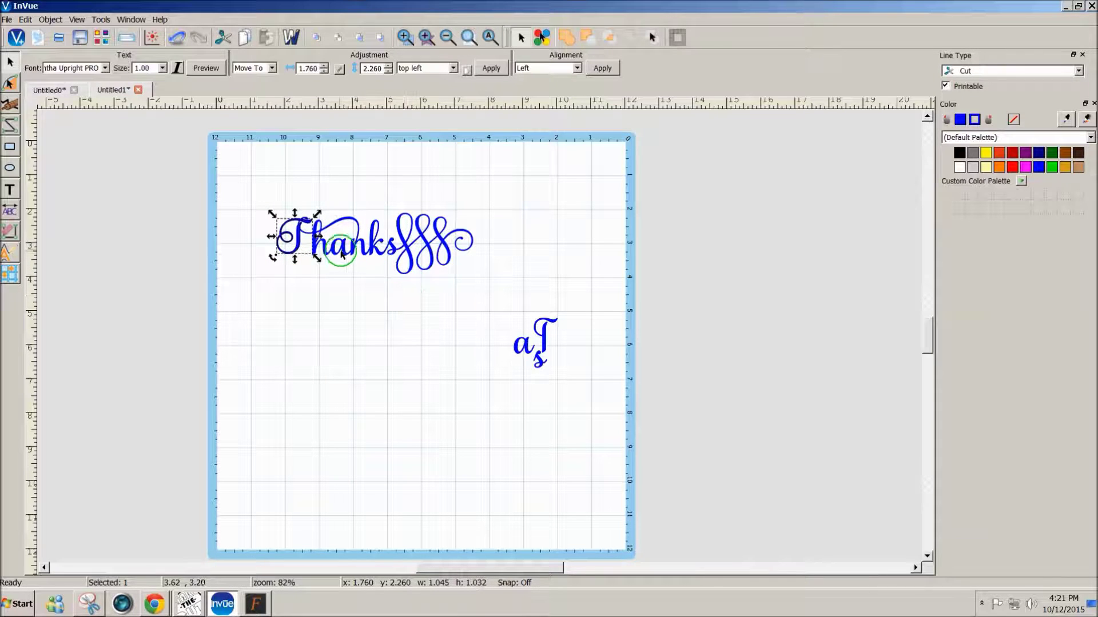
Nudge the swash s very slightly left toward the k and deselect it
{"action": "left_click", "coordinate": [393, 255]}
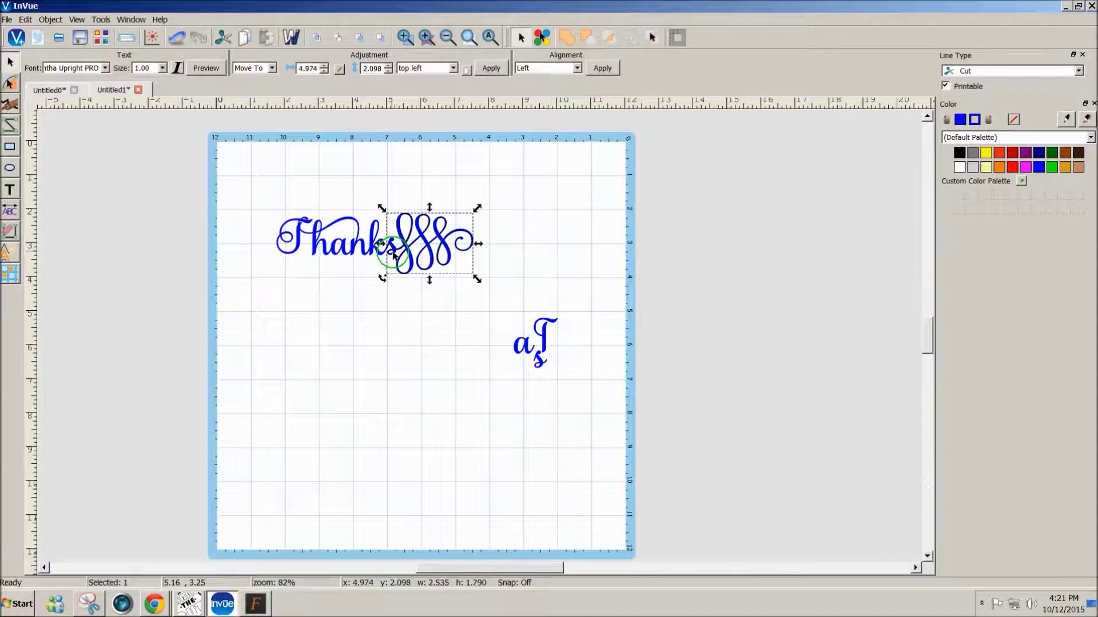
{"action": "key", "text": "Left"}
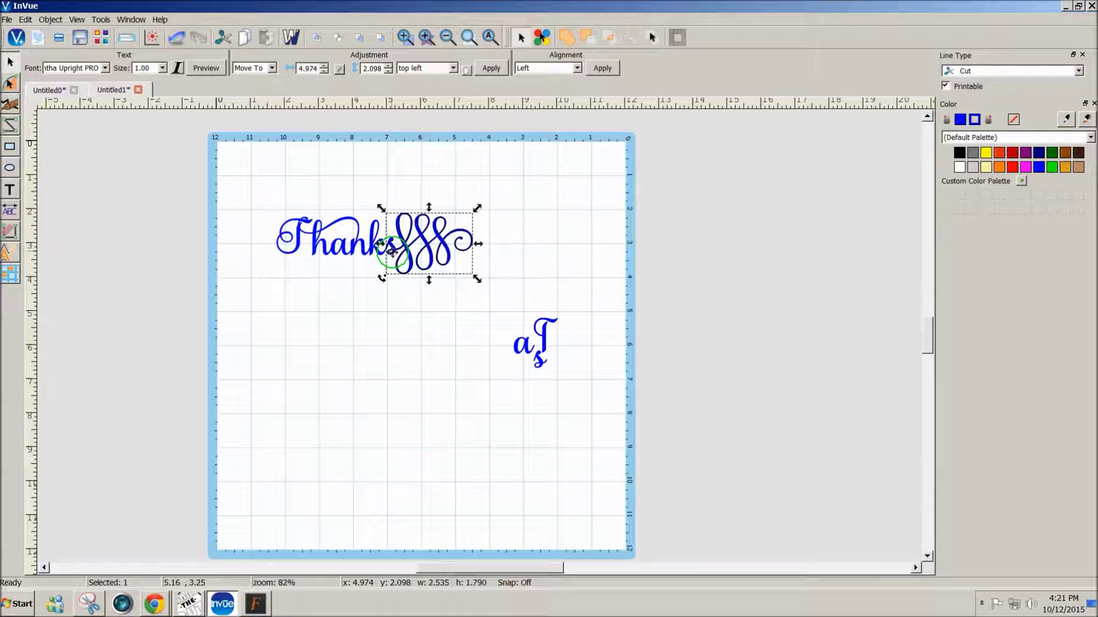
{"action": "left_click", "coordinate": [443, 303]}
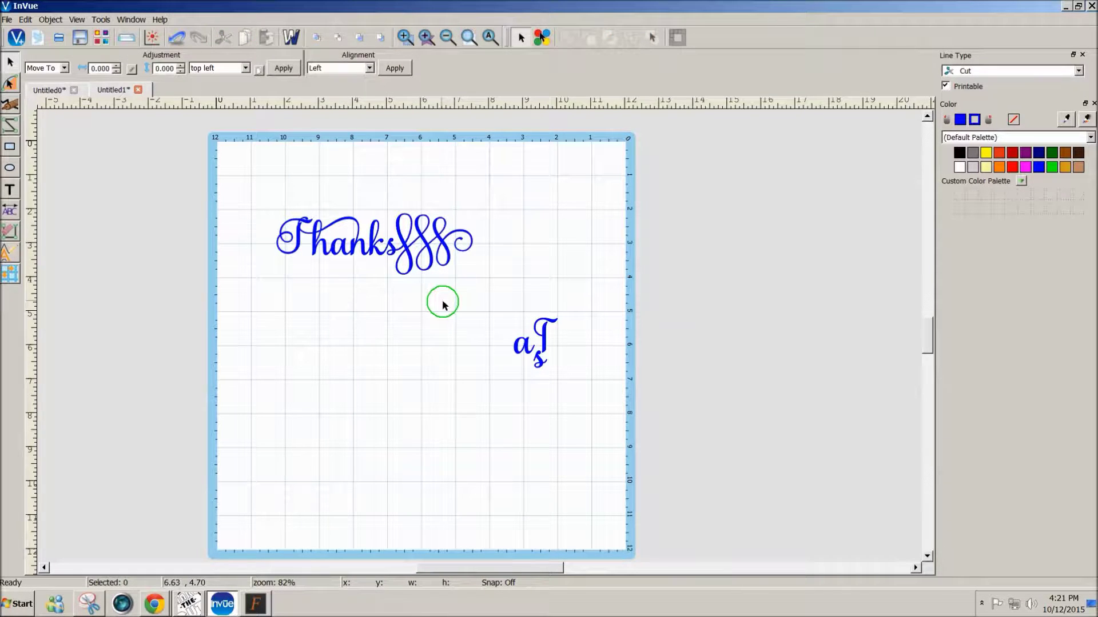
Enlarge the swash T to about size 1.57 and reposition it beside the h at about X 1.54, Y 1.96
{"action": "left_click", "coordinate": [297, 255]}
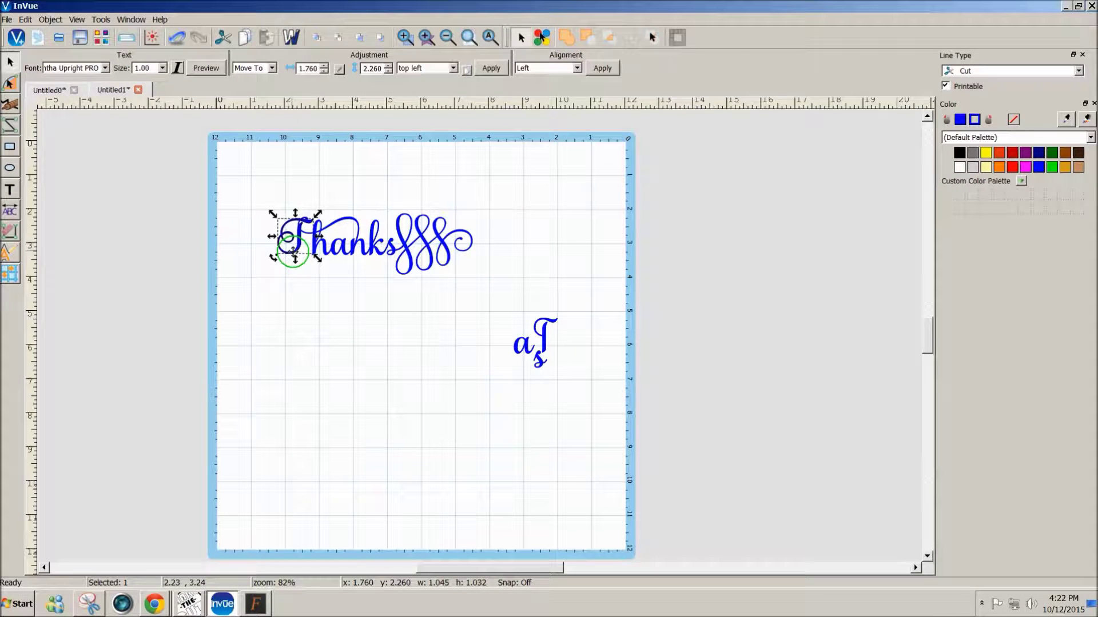
{"action": "left_click", "coordinate": [317, 296]}
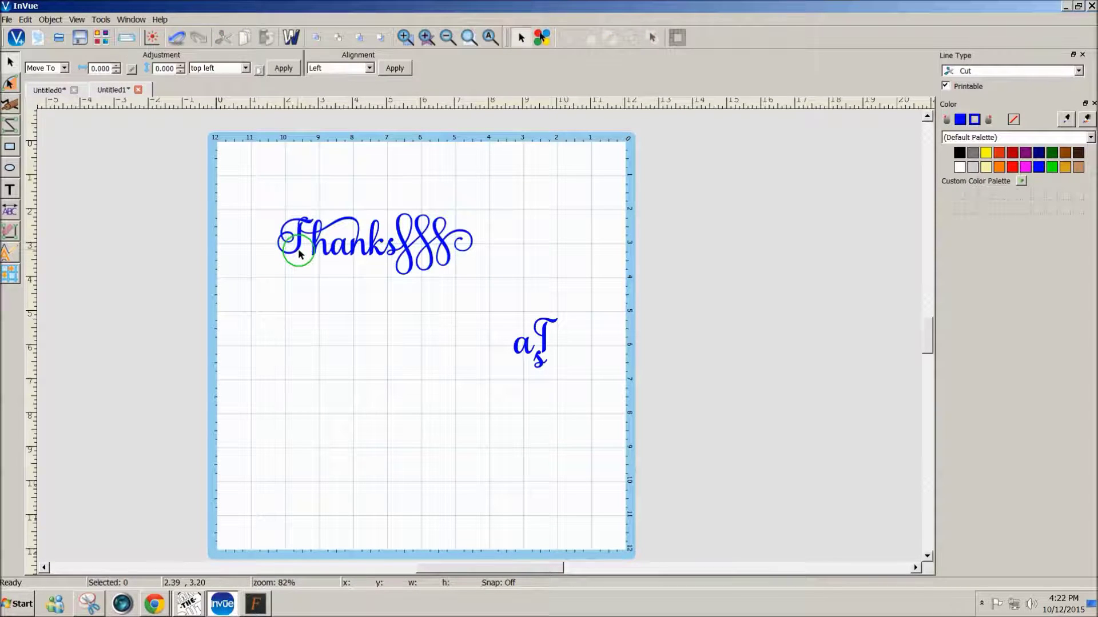
{"action": "left_click", "coordinate": [297, 253]}
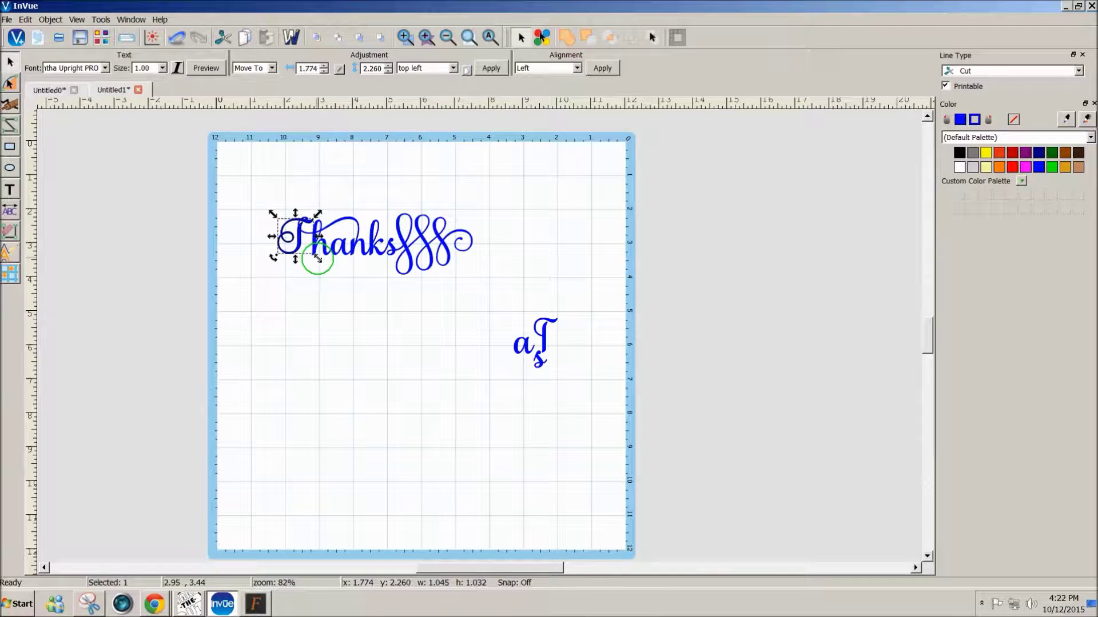
{"action": "mouse_move", "coordinate": [318, 258]}
{"action": "left_mouse_down"}
{"action": "mouse_move", "coordinate": [338, 279]}
{"action": "mouse_move", "coordinate": [297, 260]}
{"action": "left_mouse_up"}
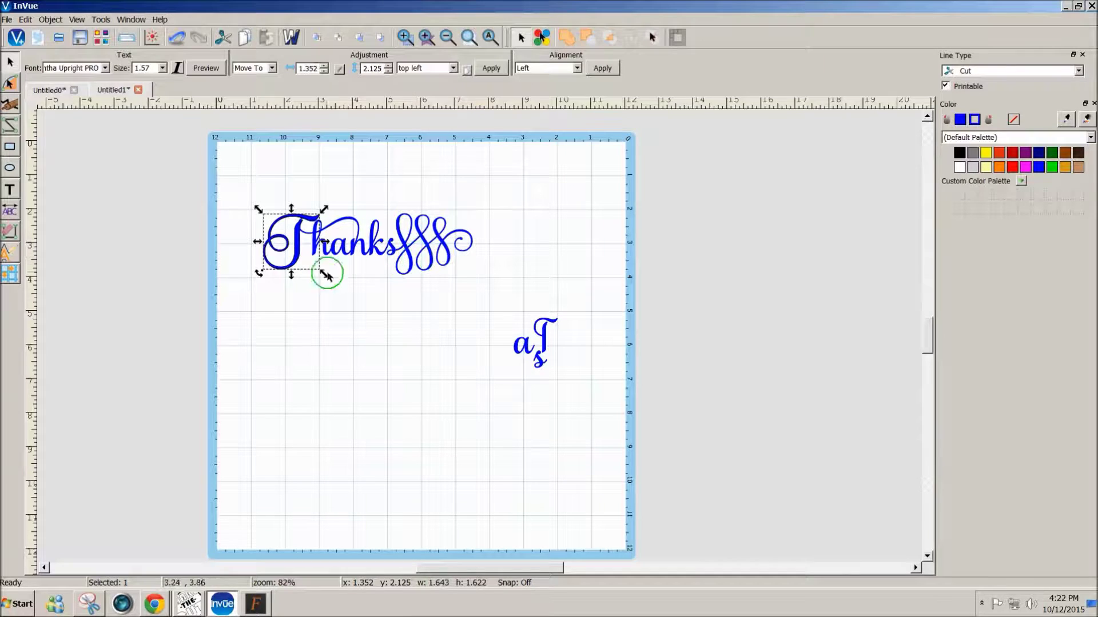
{"action": "left_click_drag", "start_coordinate": [292, 265], "coordinate": [307, 265]}
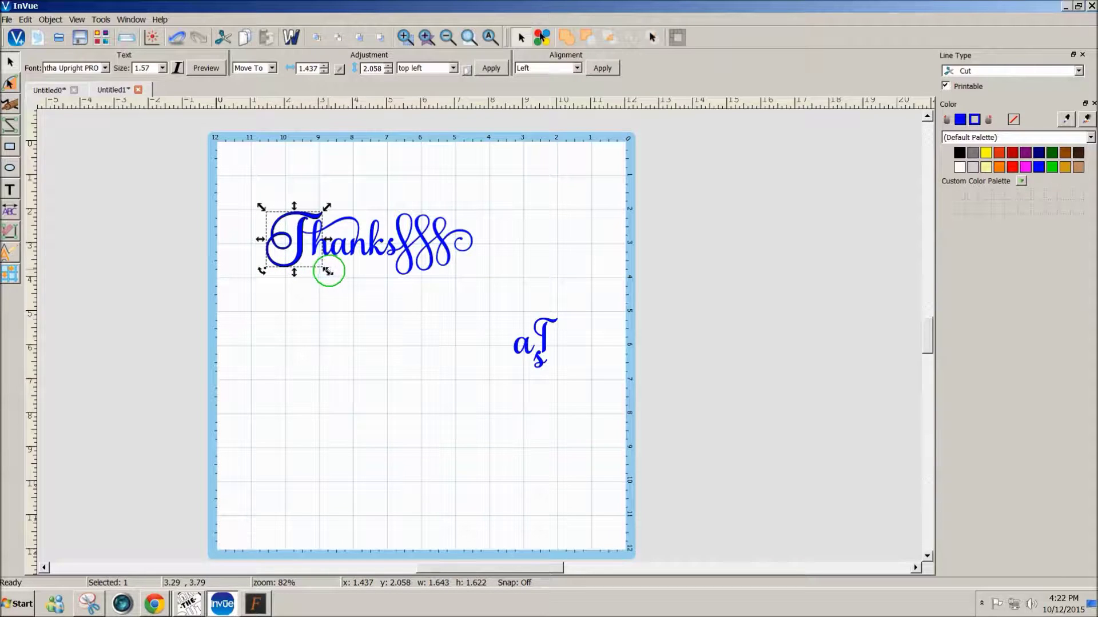
{"action": "left_click_drag", "start_coordinate": [293, 264], "coordinate": [302, 258]}
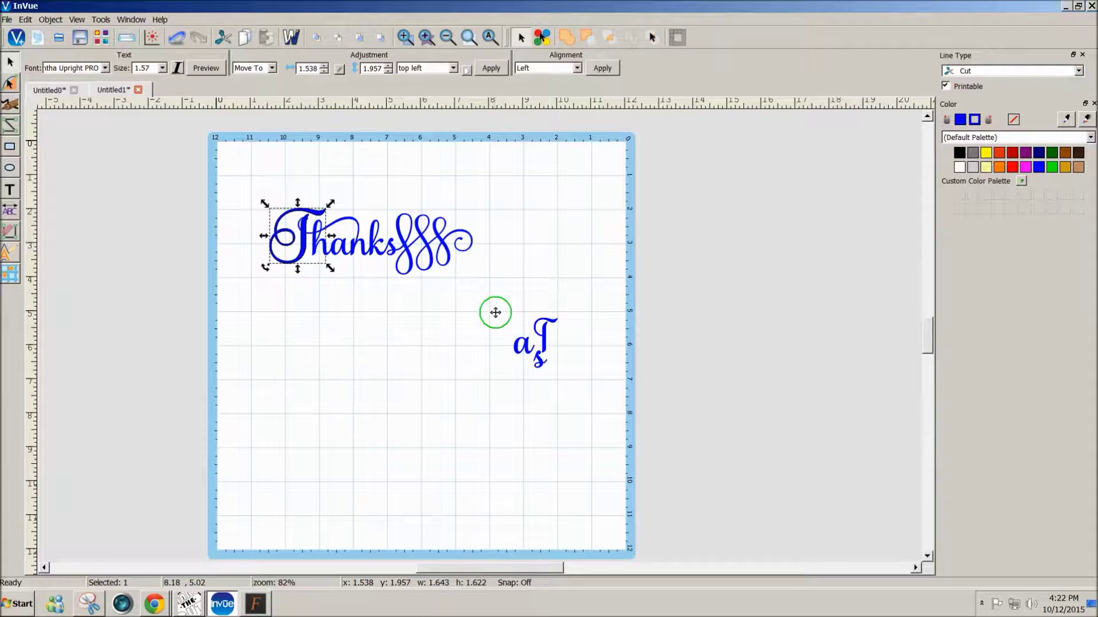
Delete the three leftover plain letters a, T and s below the word
{"action": "left_click_drag", "start_coordinate": [492, 311], "coordinate": [588, 397]}
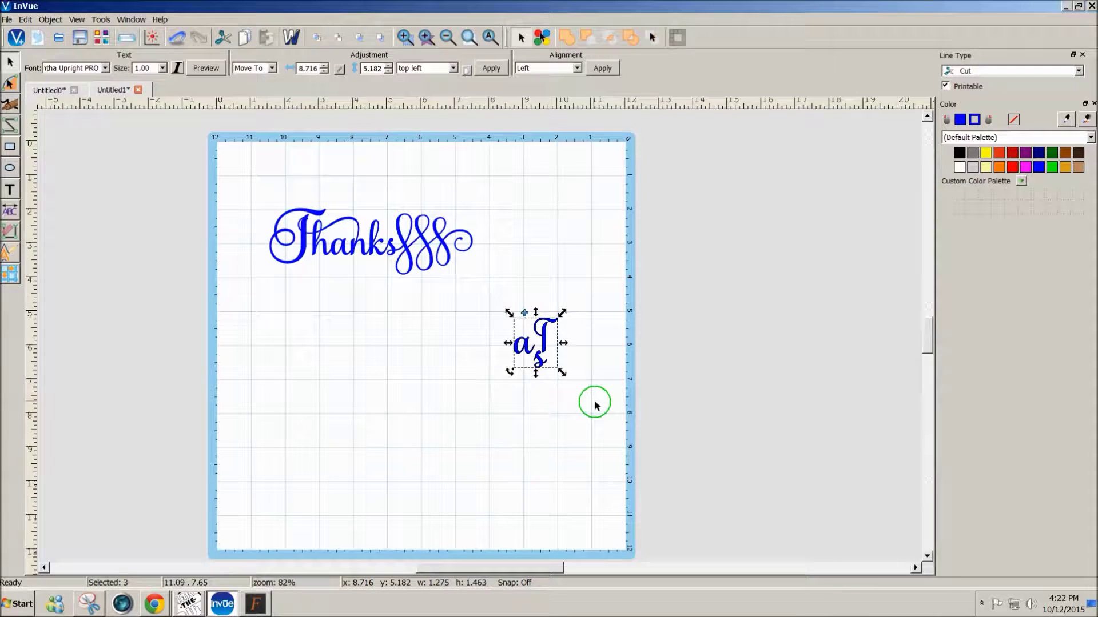
{"action": "key", "text": "Delete"}
Select the whole swash Thanks design and set up a single purple outline with a 0.01 offset around it
{"action": "left_click_drag", "start_coordinate": [246, 176], "coordinate": [566, 326]}
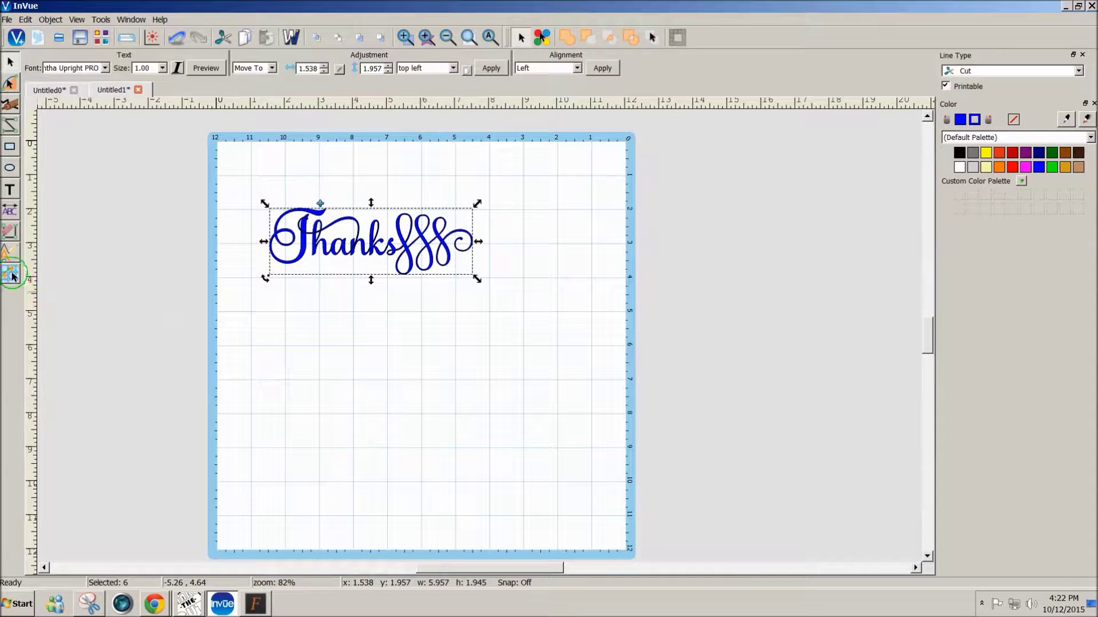
{"action": "left_click", "coordinate": [9, 252]}
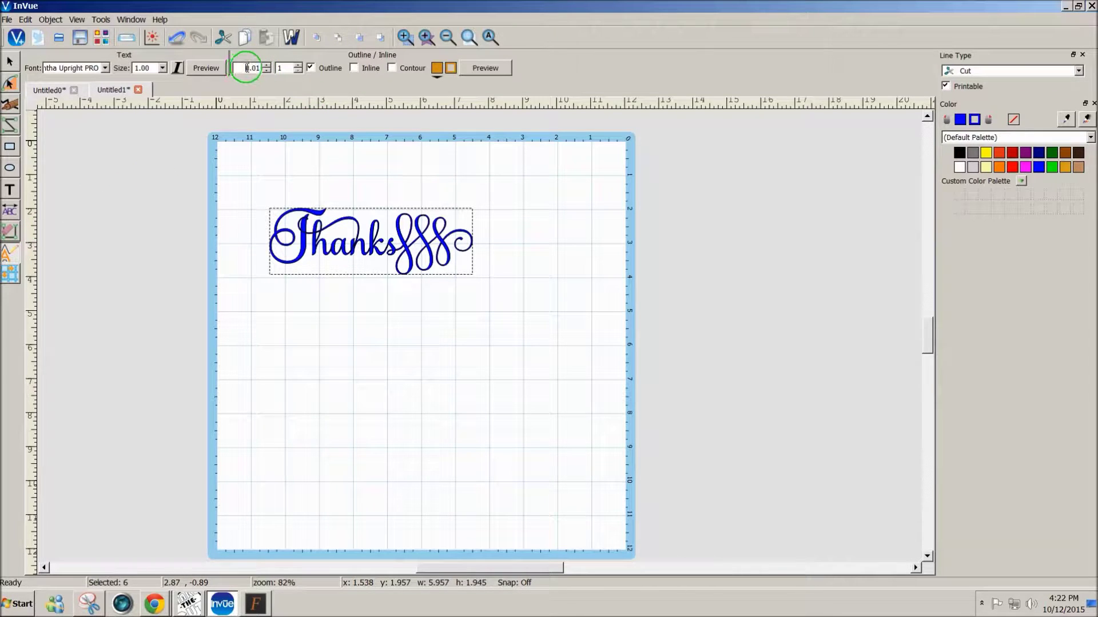
{"action": "left_click_drag", "start_coordinate": [247, 67], "coordinate": [260, 68]}
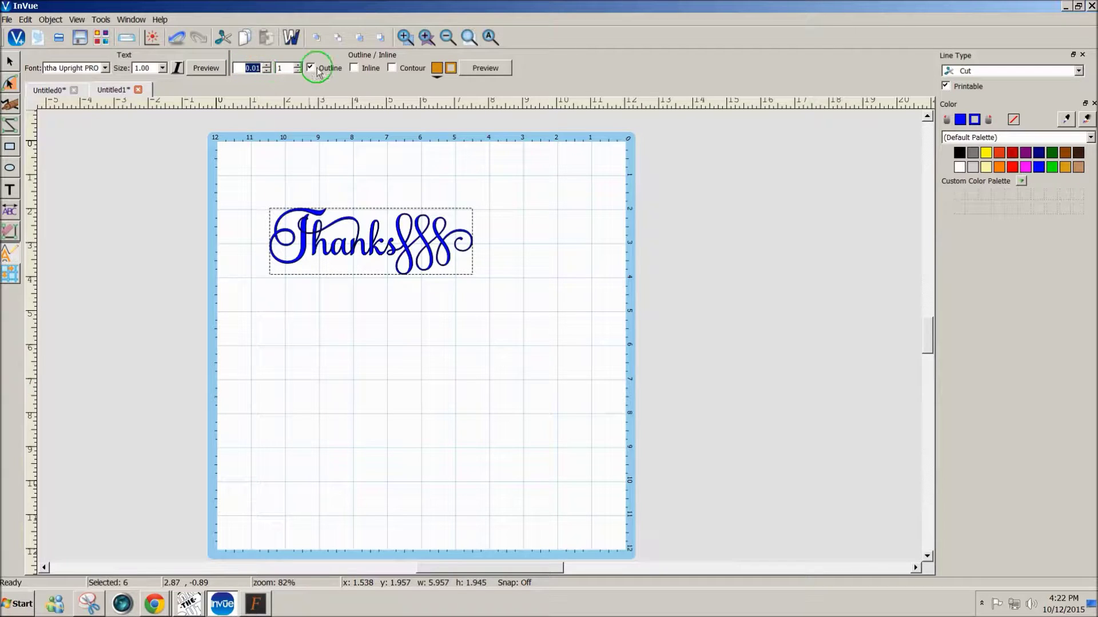
{"action": "double_click", "coordinate": [250, 68]}
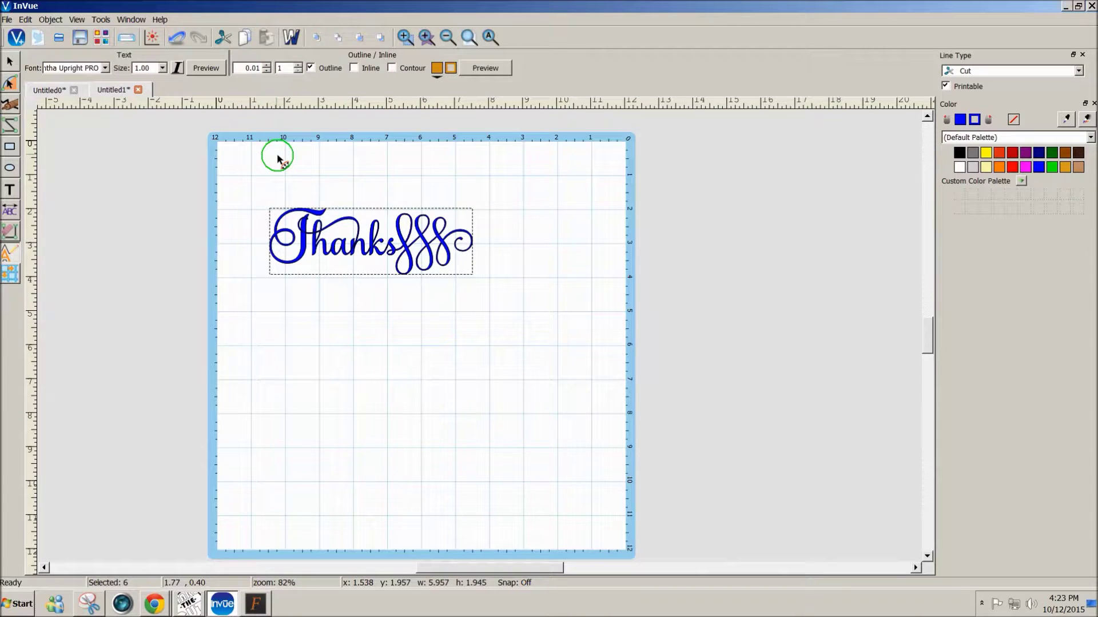
{"action": "left_click", "coordinate": [438, 75]}
{"action": "left_click", "coordinate": [431, 141]}
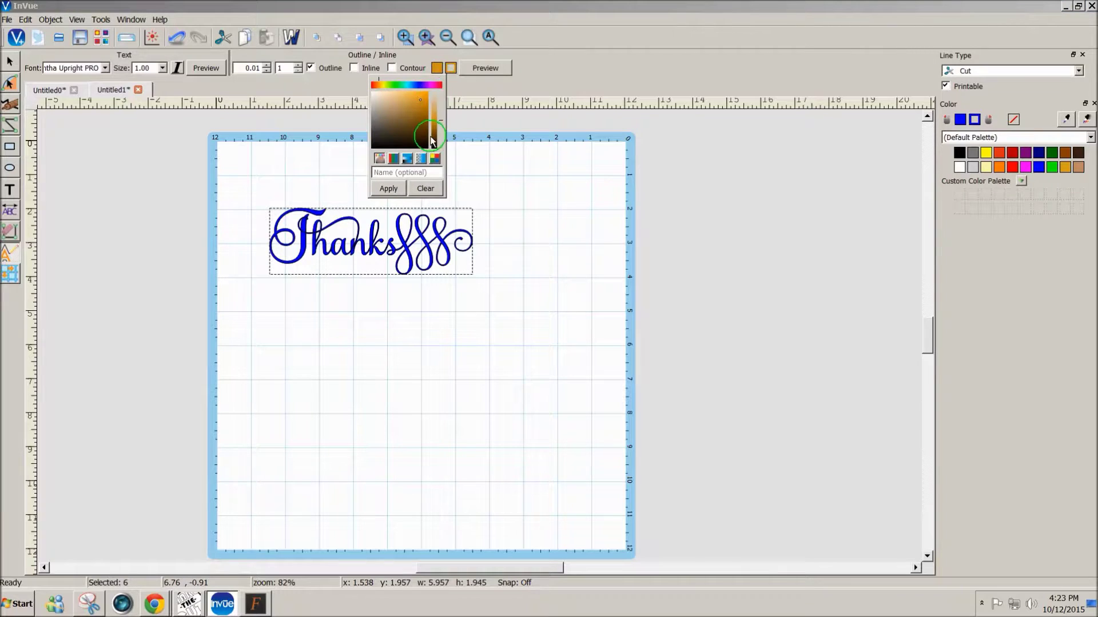
{"action": "left_click", "coordinate": [428, 86]}
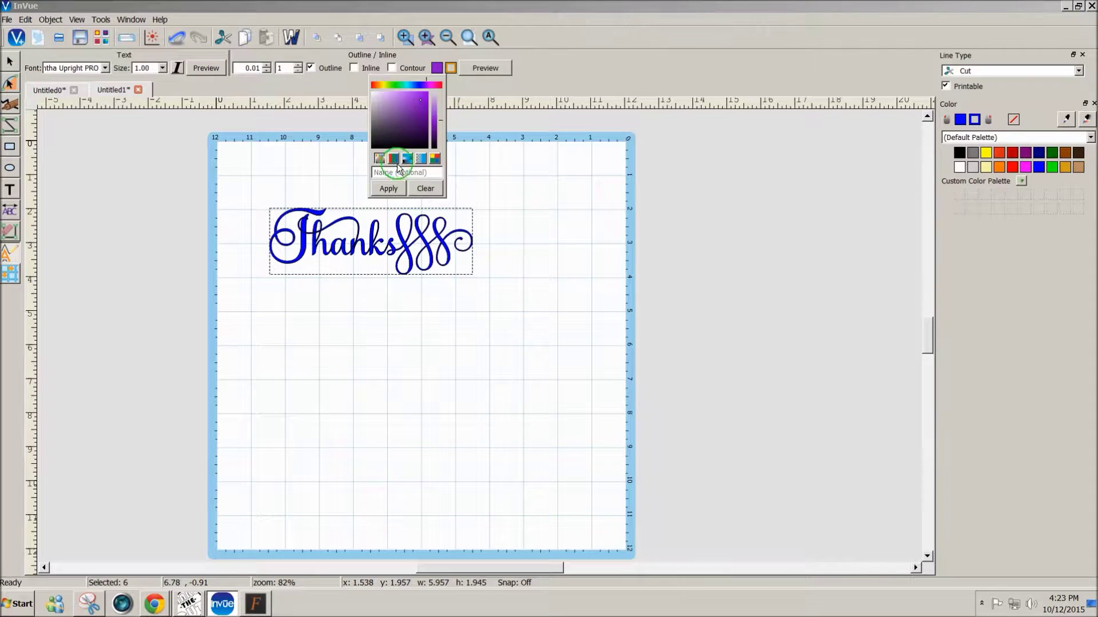
{"action": "left_click", "coordinate": [396, 187]}
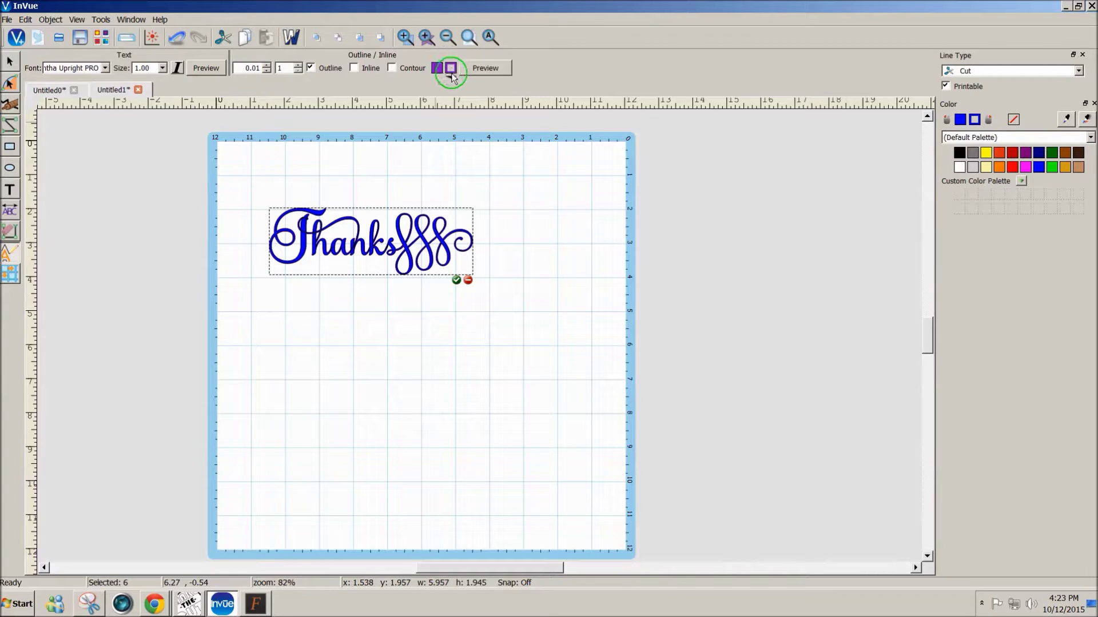
Preview the purple outline on the Thanks design and accept it
{"action": "left_click", "coordinate": [488, 69]}
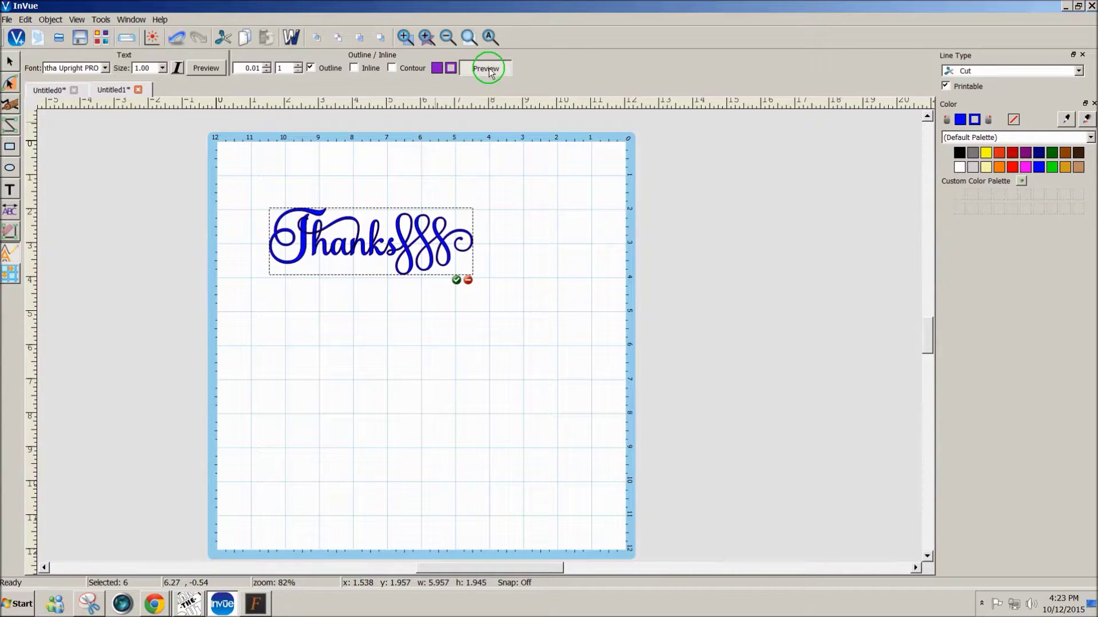
{"action": "left_click", "coordinate": [479, 244]}
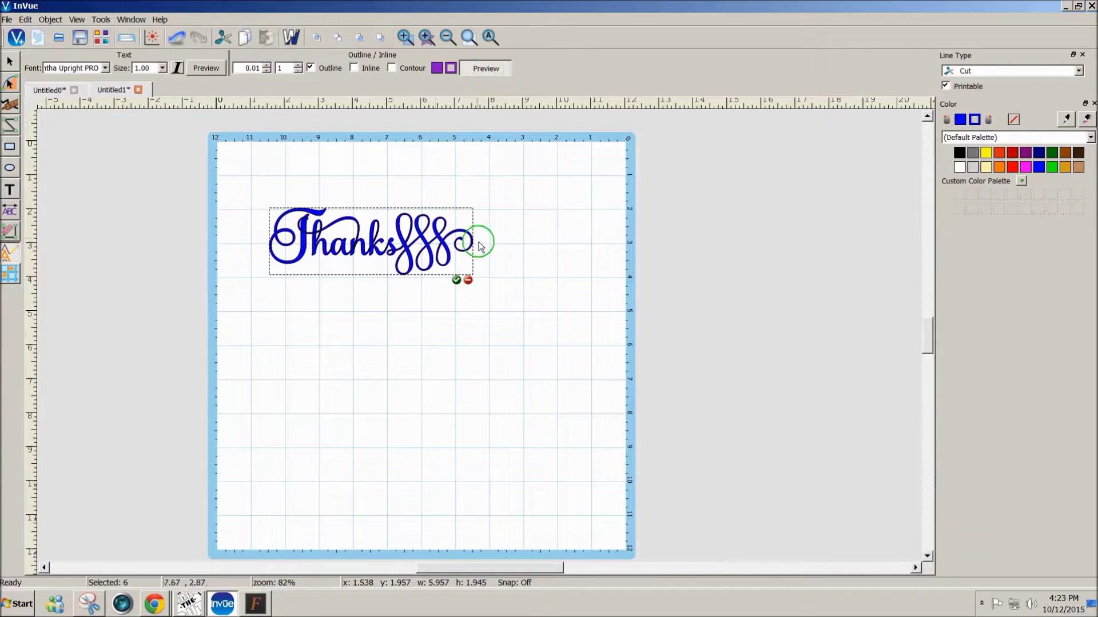
{"action": "left_click", "coordinate": [456, 280]}
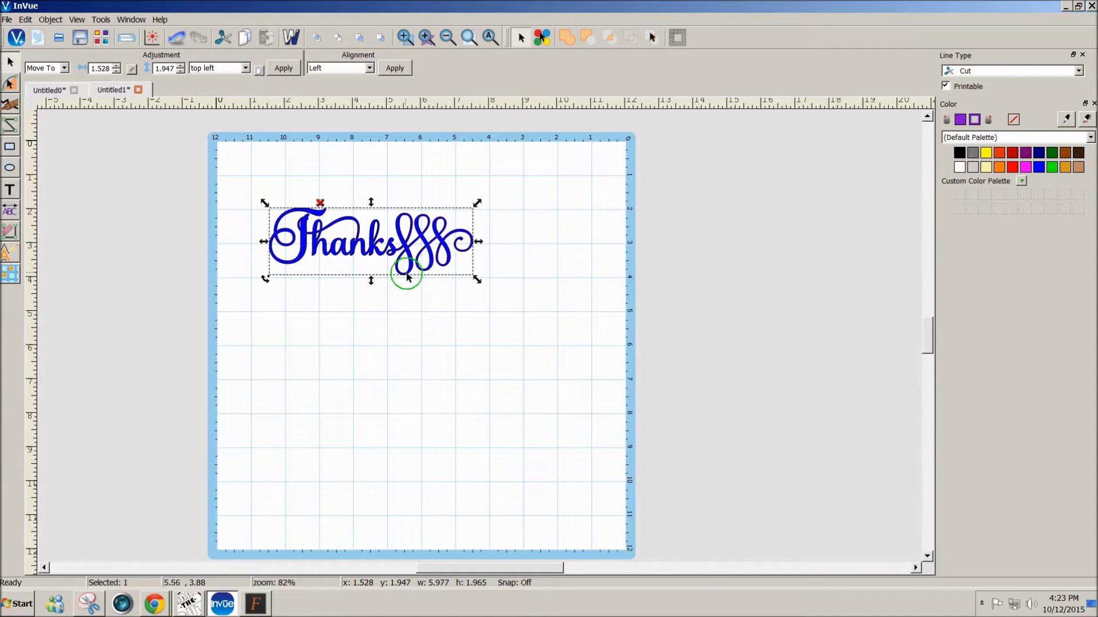
Move the purple outlined version below the blue original to about X 1.60, Y 4.76, and reselect it
{"action": "left_click_drag", "start_coordinate": [408, 276], "coordinate": [410, 372]}
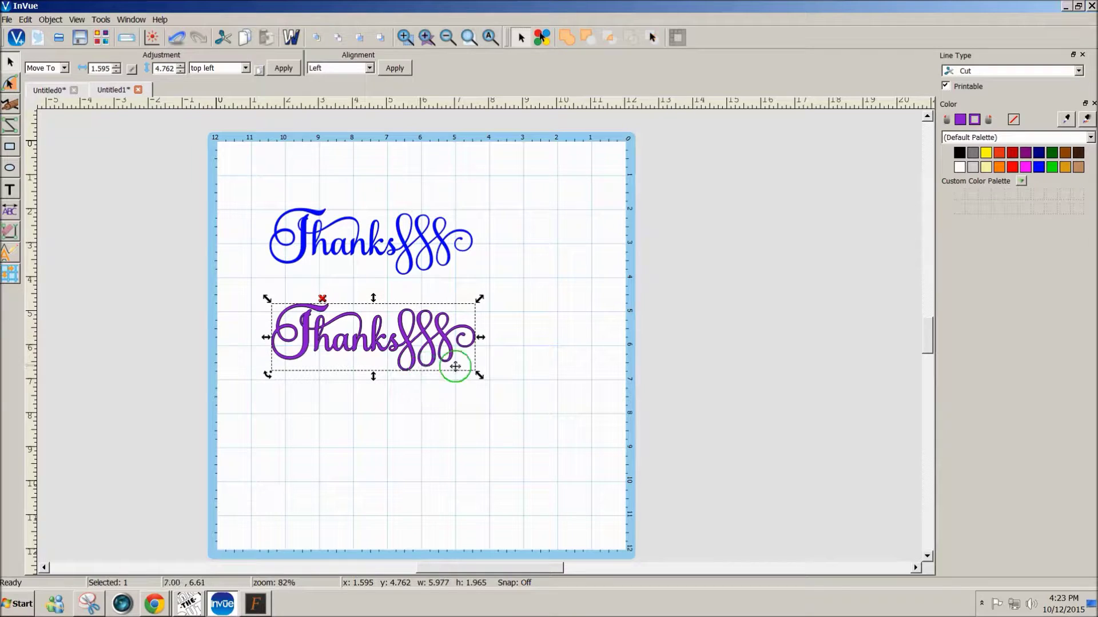
{"action": "left_click", "coordinate": [537, 371]}
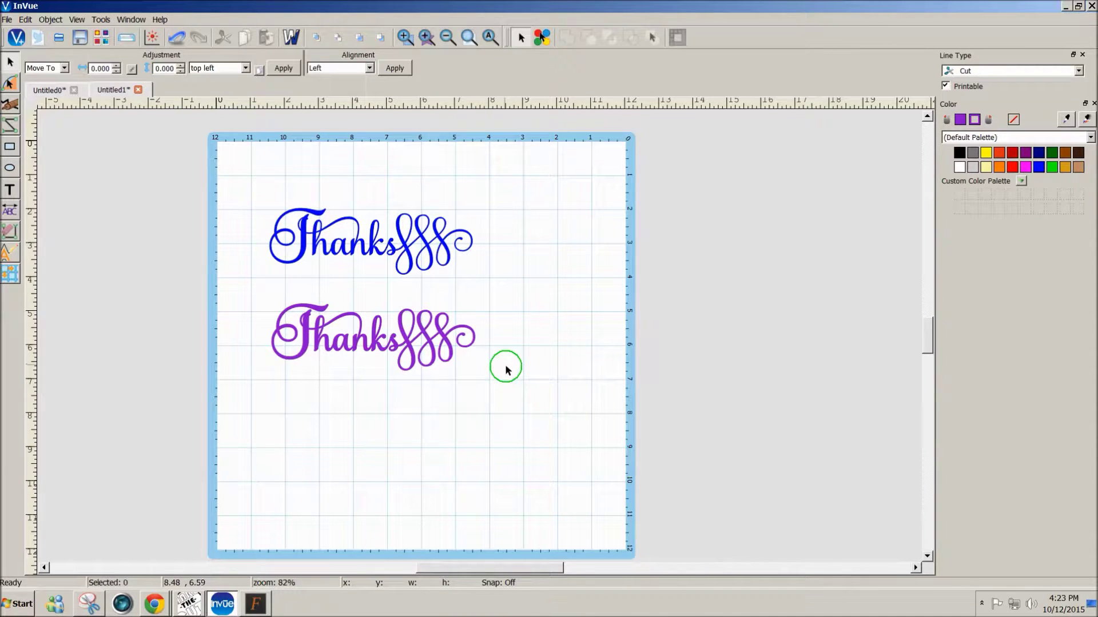
{"action": "left_click_drag", "start_coordinate": [512, 385], "coordinate": [255, 284]}
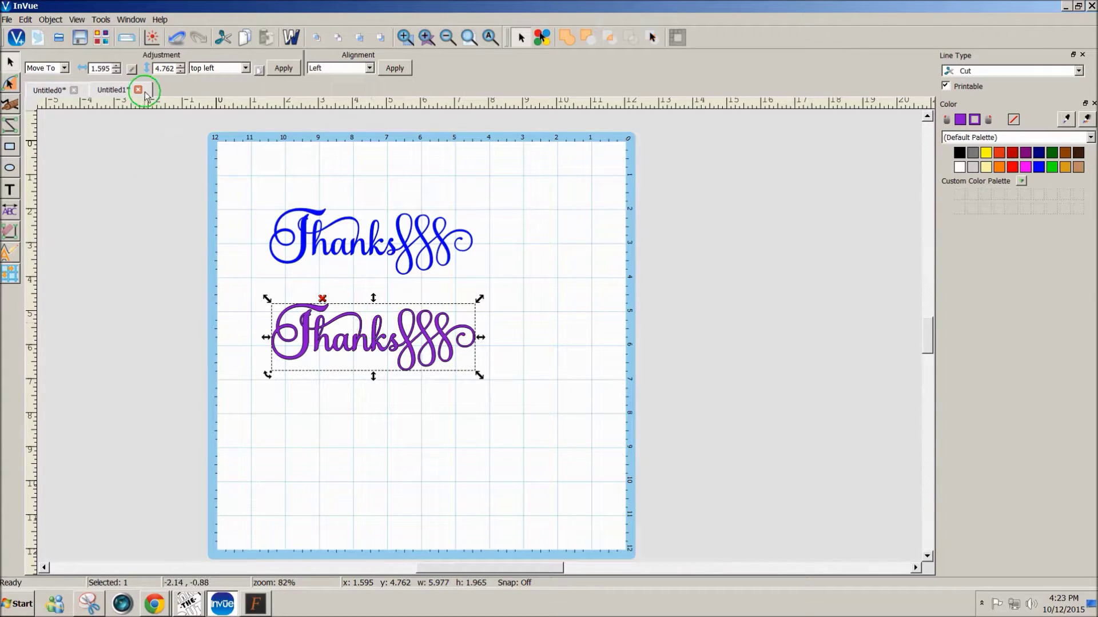
Compare the letter joins and swash crossings of both Thanks versions in wireframe display, and restore the filled display
{"action": "left_click", "coordinate": [77, 20]}
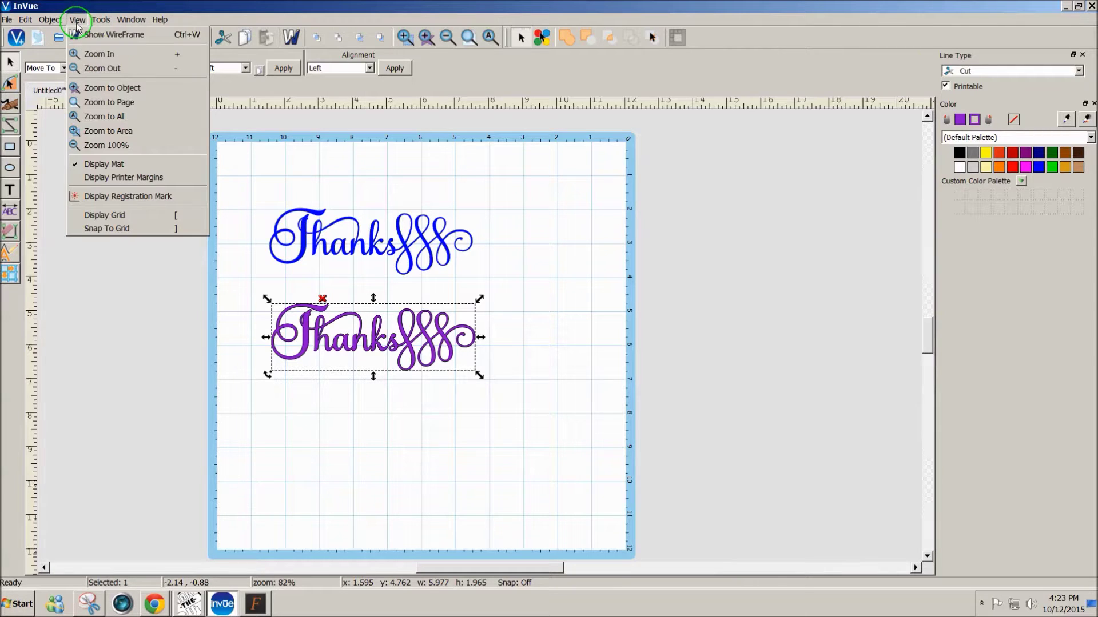
{"action": "left_click", "coordinate": [89, 36]}
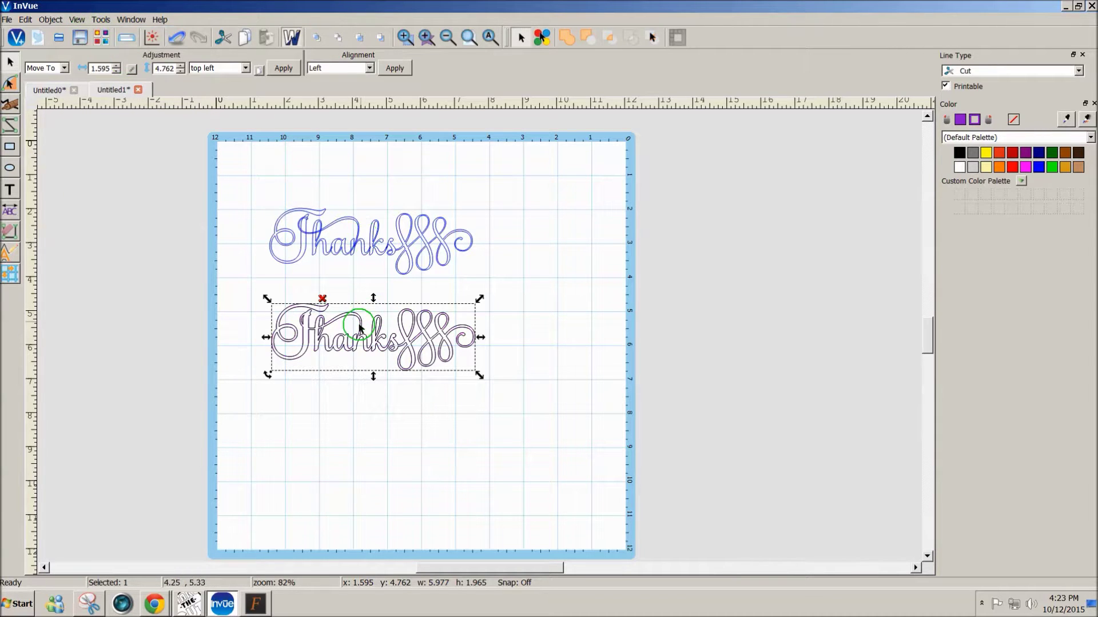
{"action": "scroll", "coordinate": [424, 390], "scroll_direction": "up", "scroll_amount": 3}
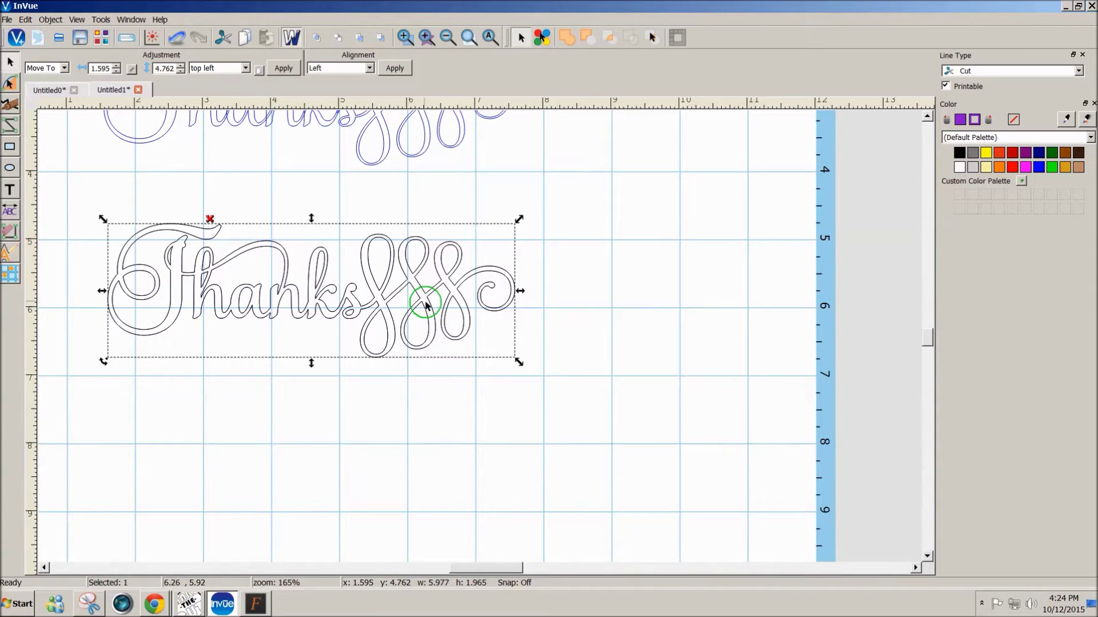
{"action": "scroll", "coordinate": [595, 306], "scroll_direction": "up", "scroll_amount": 2}
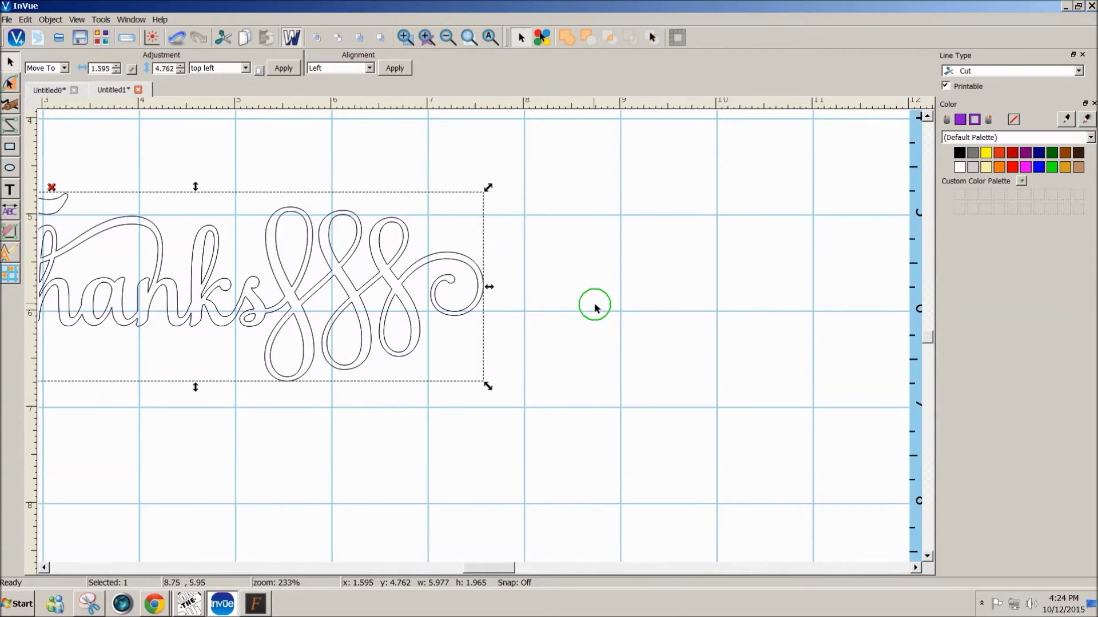
{"action": "scroll", "coordinate": [595, 303], "scroll_direction": "down", "scroll_amount": 4}
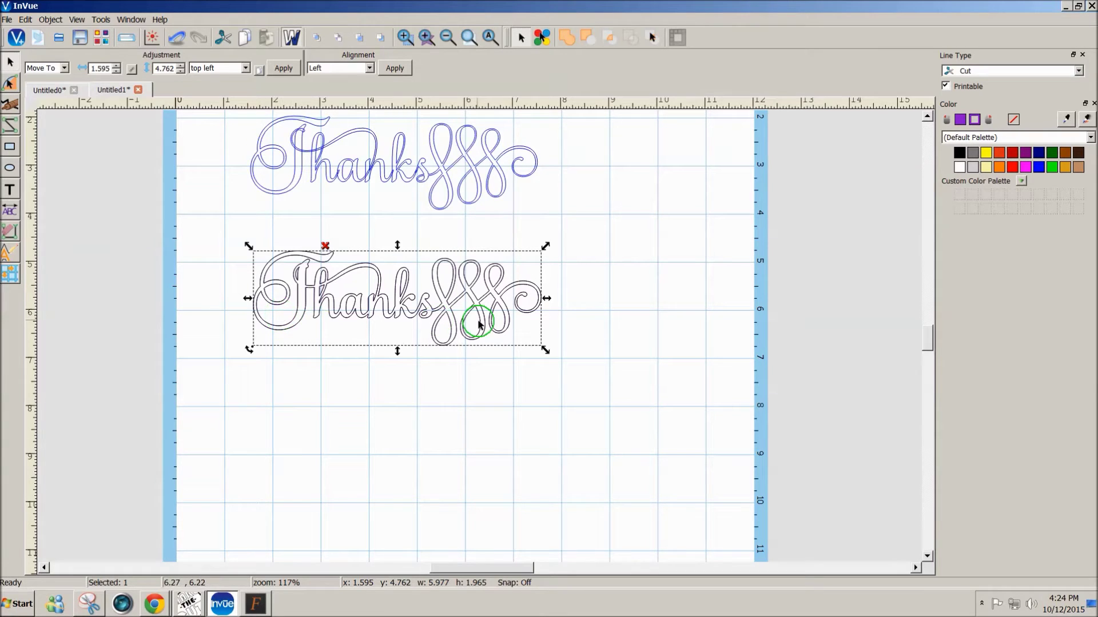
{"action": "left_click", "coordinate": [572, 339]}
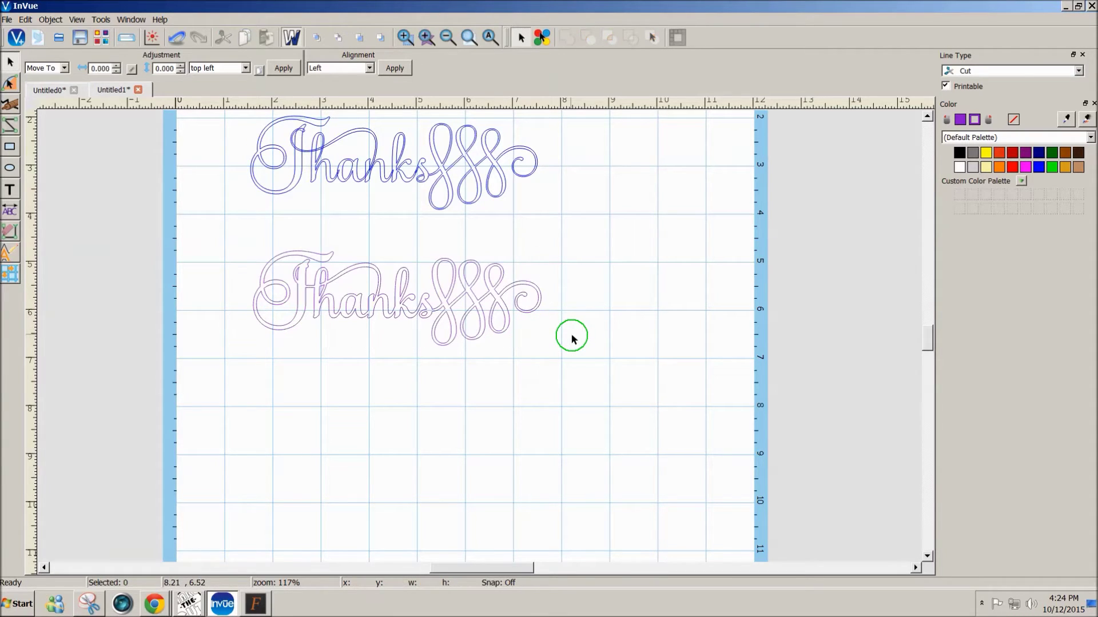
{"action": "left_click", "coordinate": [76, 20]}
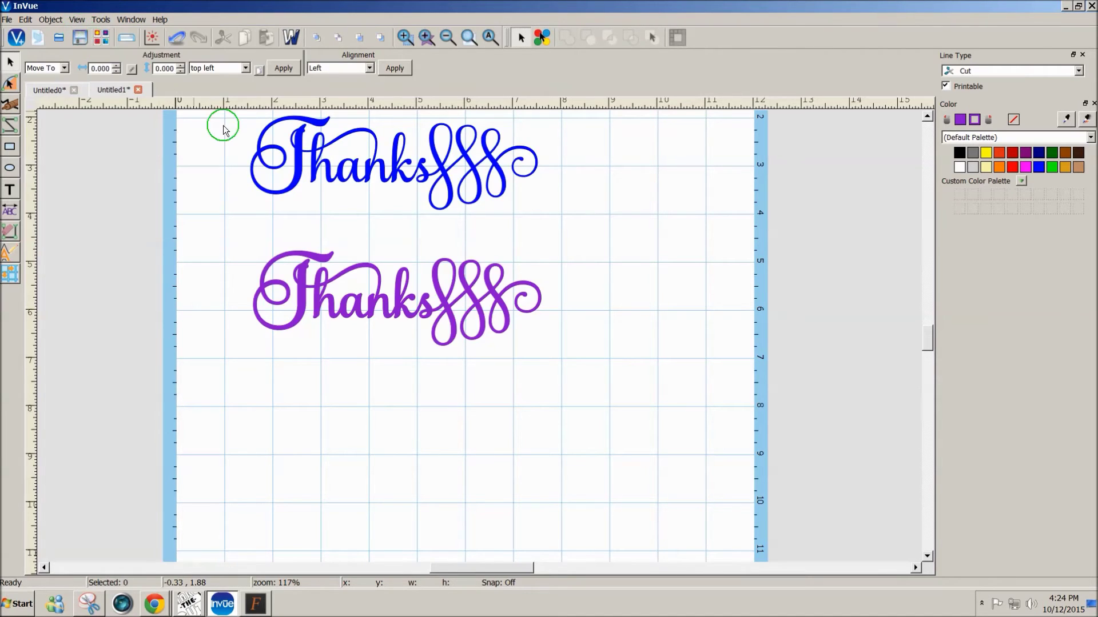
{"action": "left_click_drag", "start_coordinate": [930, 347], "coordinate": [929, 343]}
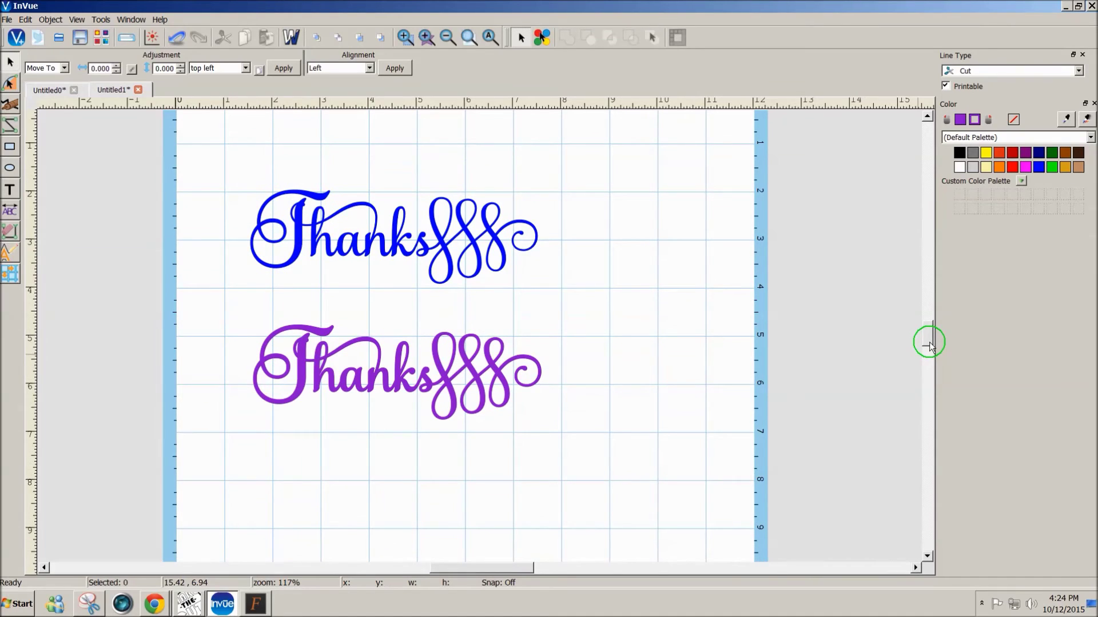